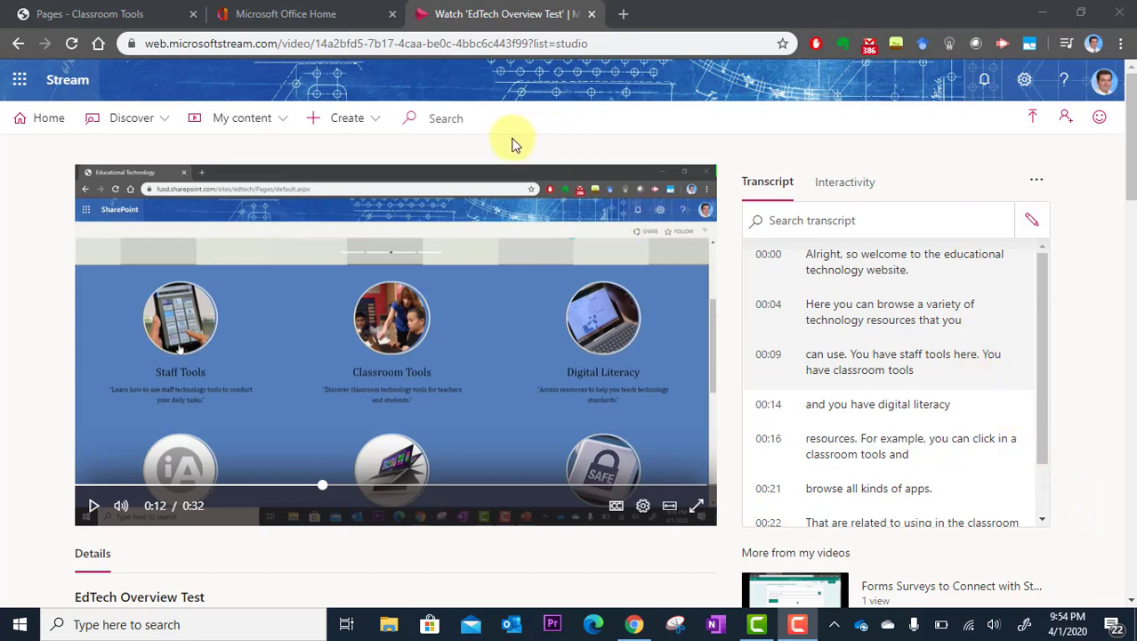
- Look through the transcript of the EdTech Overview Test video
click(484, 138)
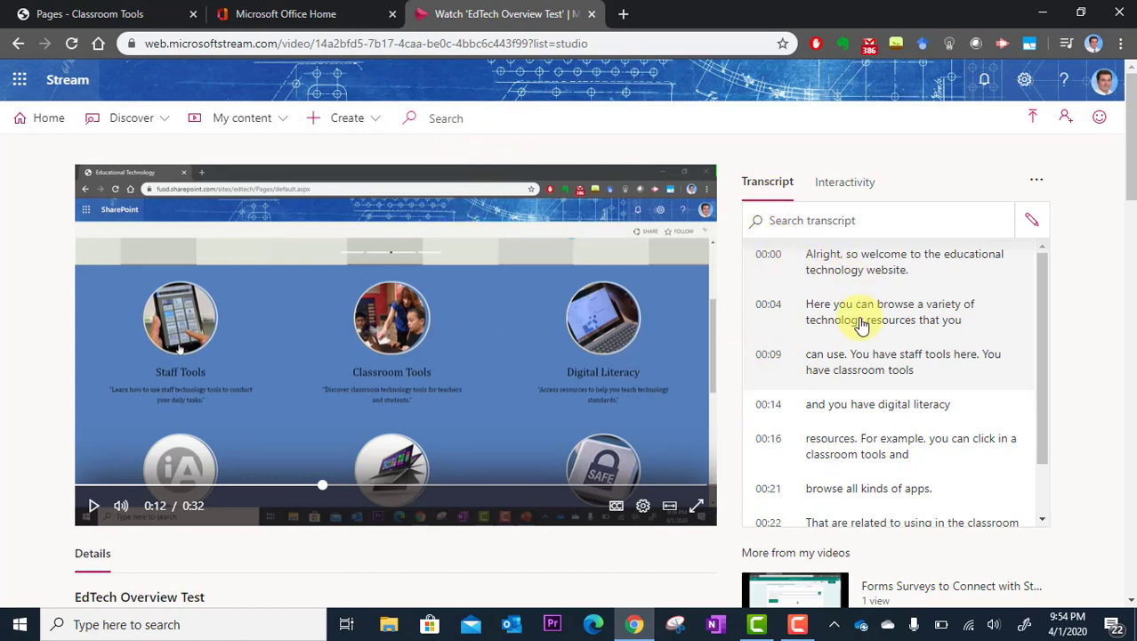
scroll(868, 382, down, 4)
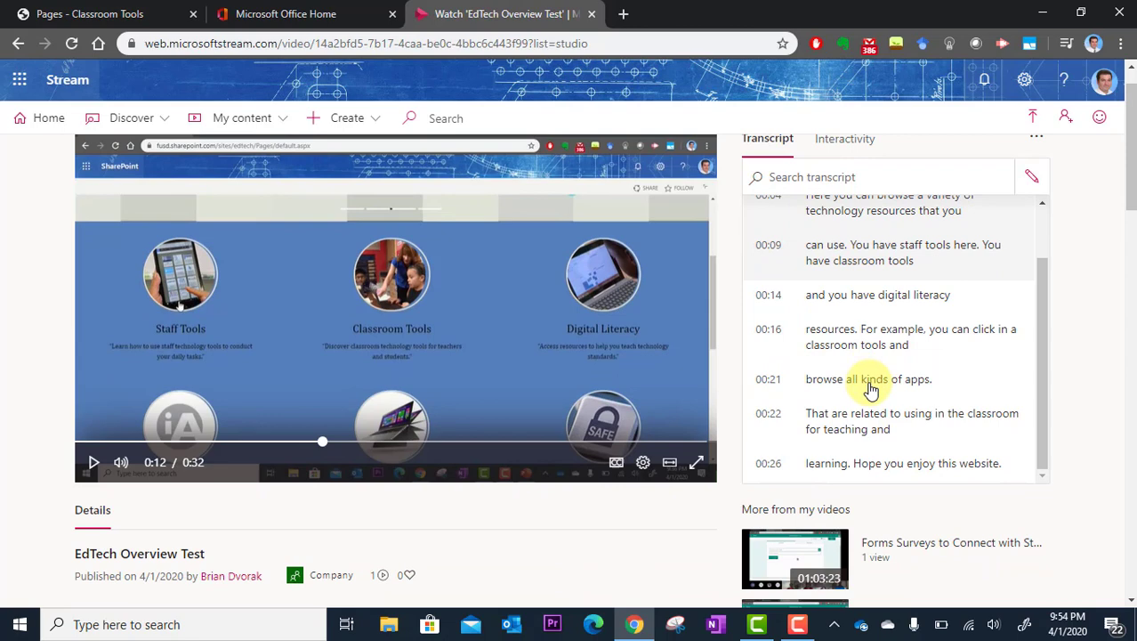
scroll(871, 389, up, 4)
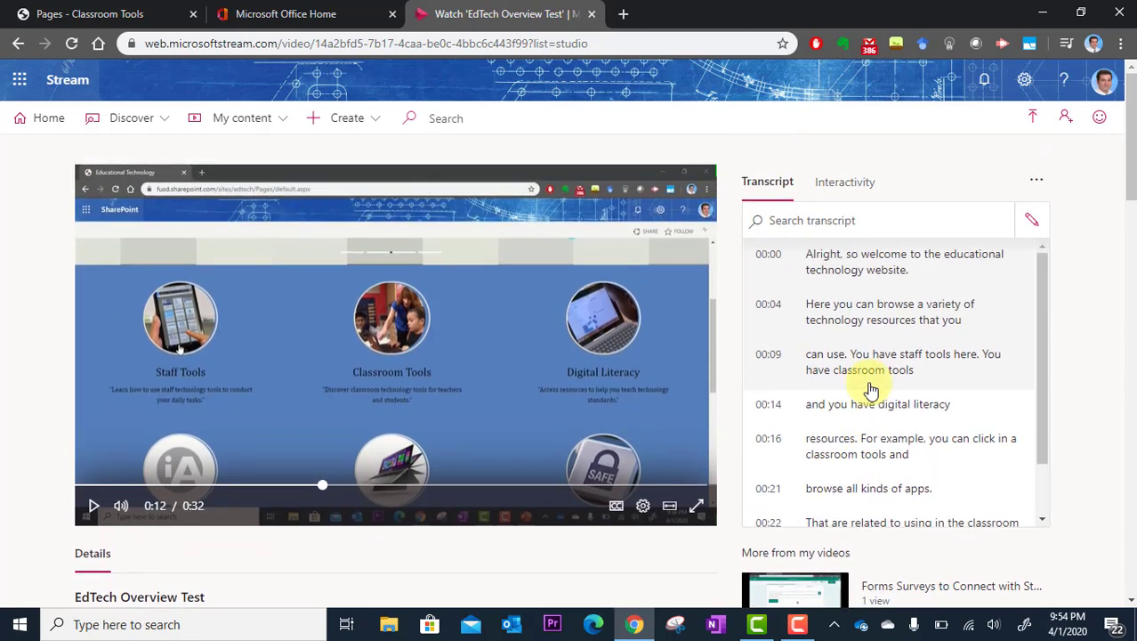
scroll(863, 383, down, 2)
scroll(859, 383, up, 2)
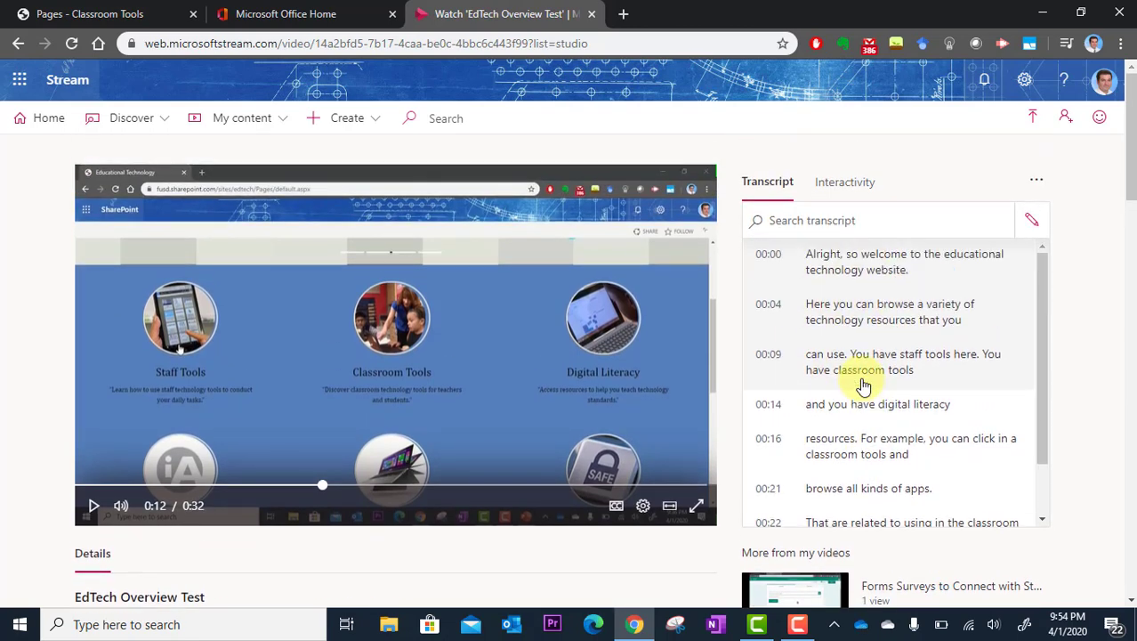
- Start adding an interactive form to the video at 0:12 and open Microsoft Forms from the form URL field
click(864, 187)
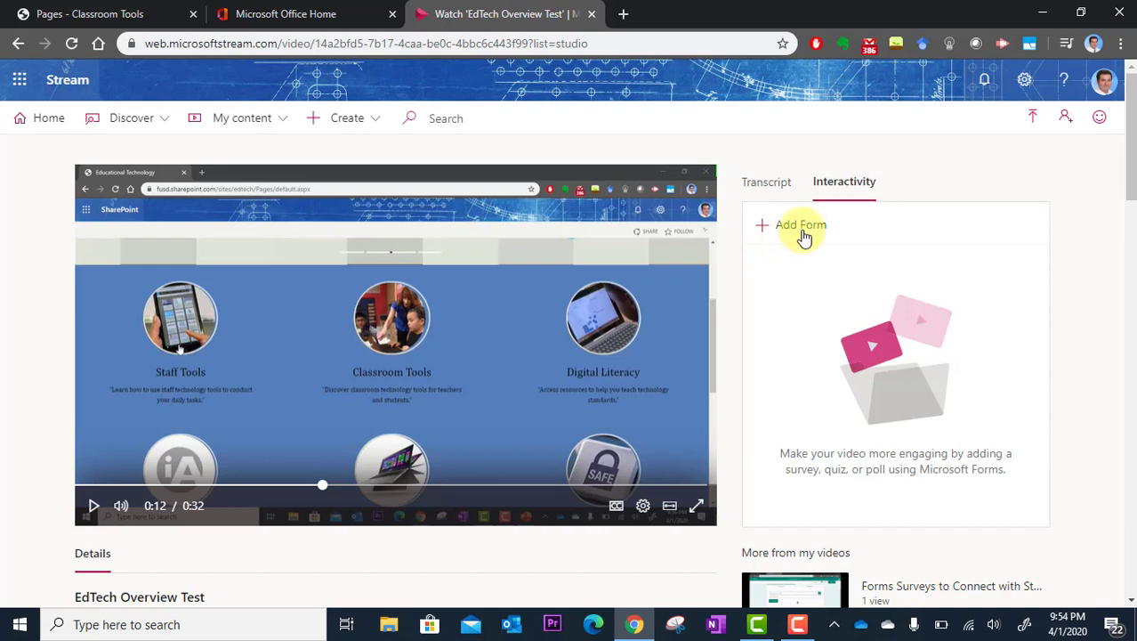
click(768, 233)
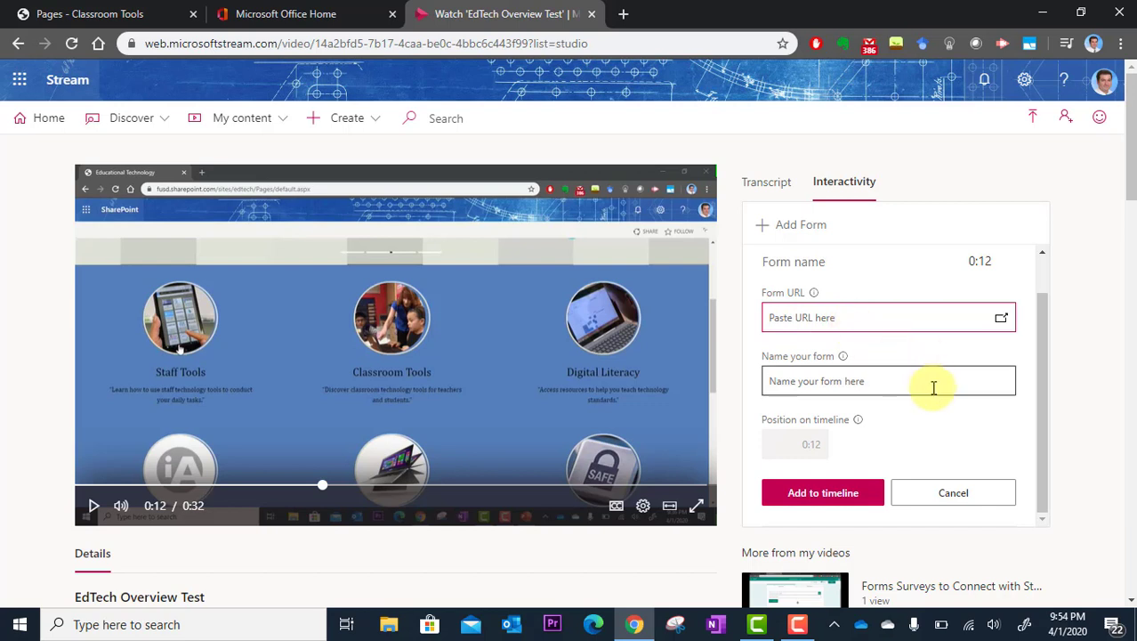
click(1002, 320)
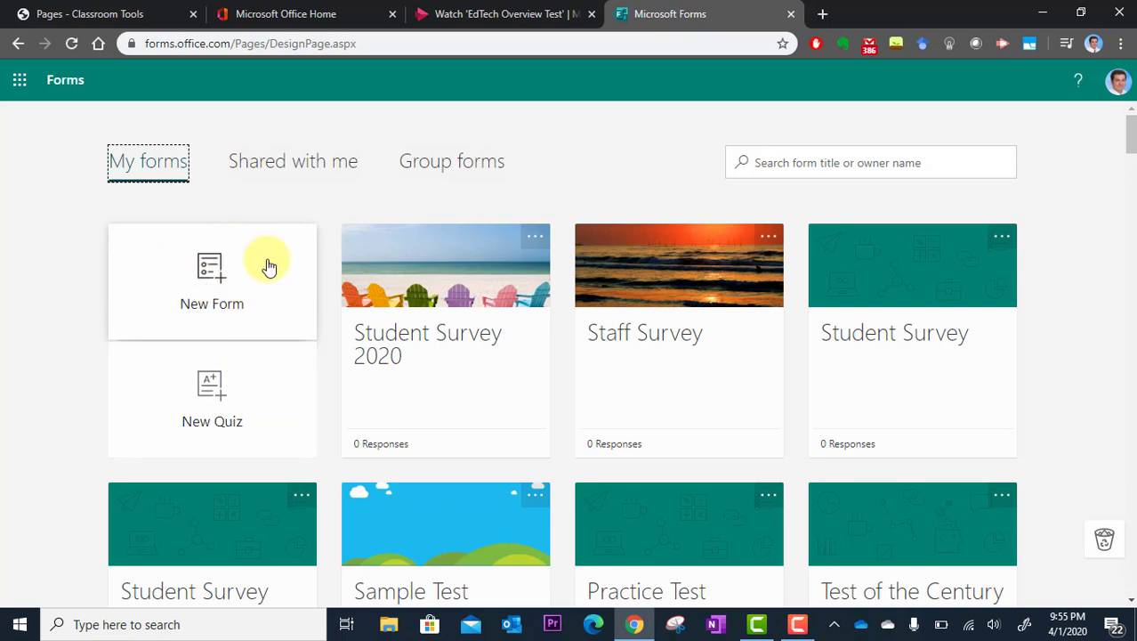
- Create a new form titled "Reflection for EdTech Video"
click(249, 287)
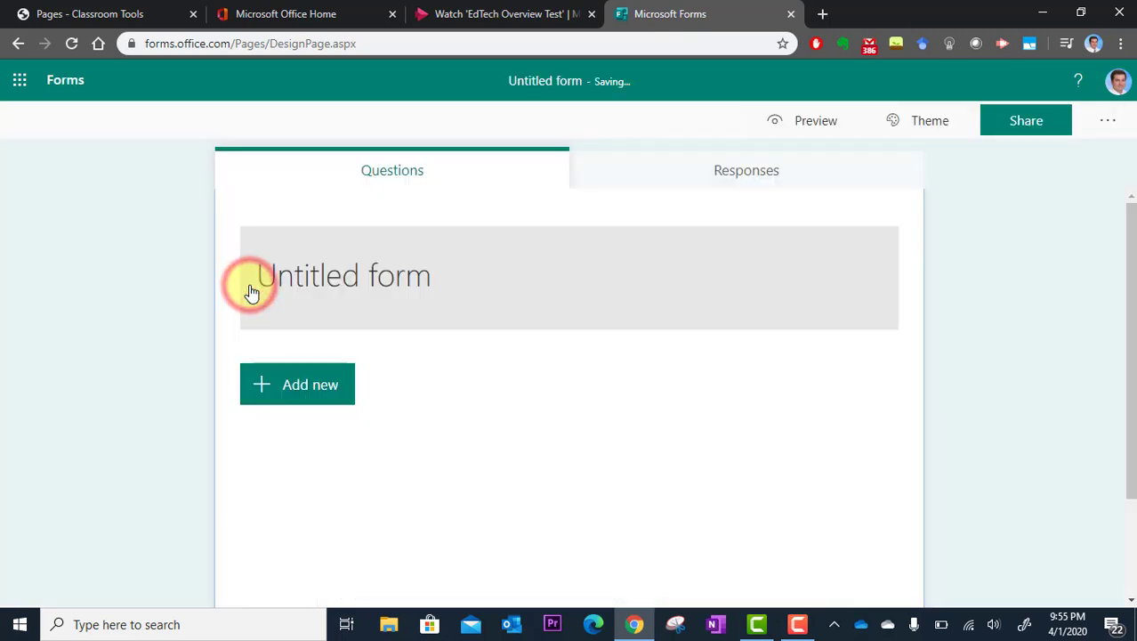
click(356, 285)
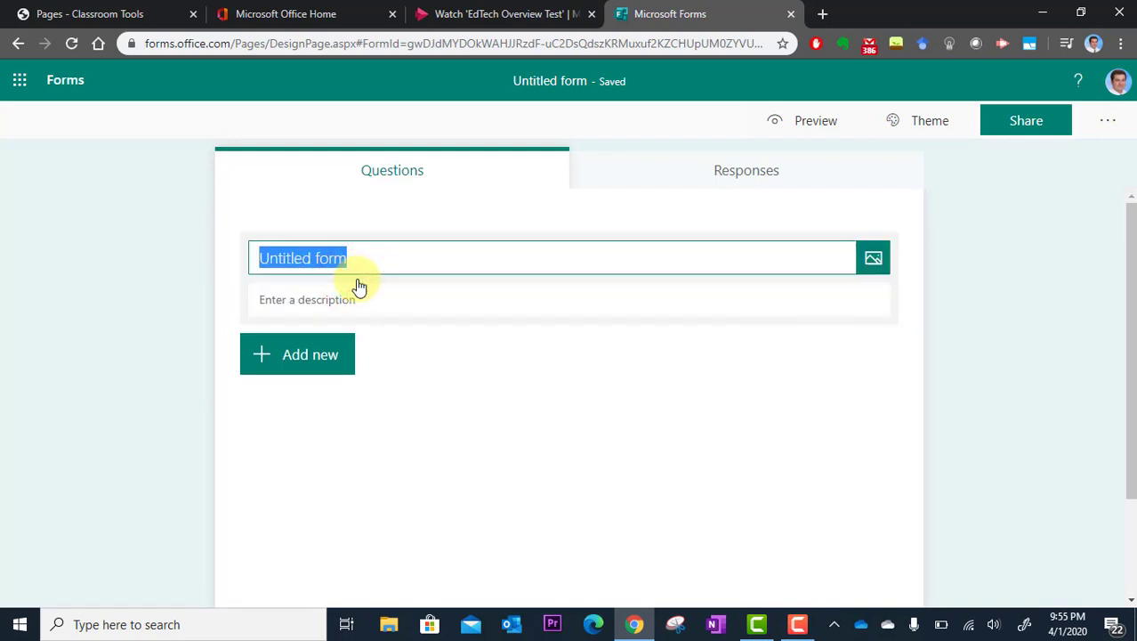
text(Rf)
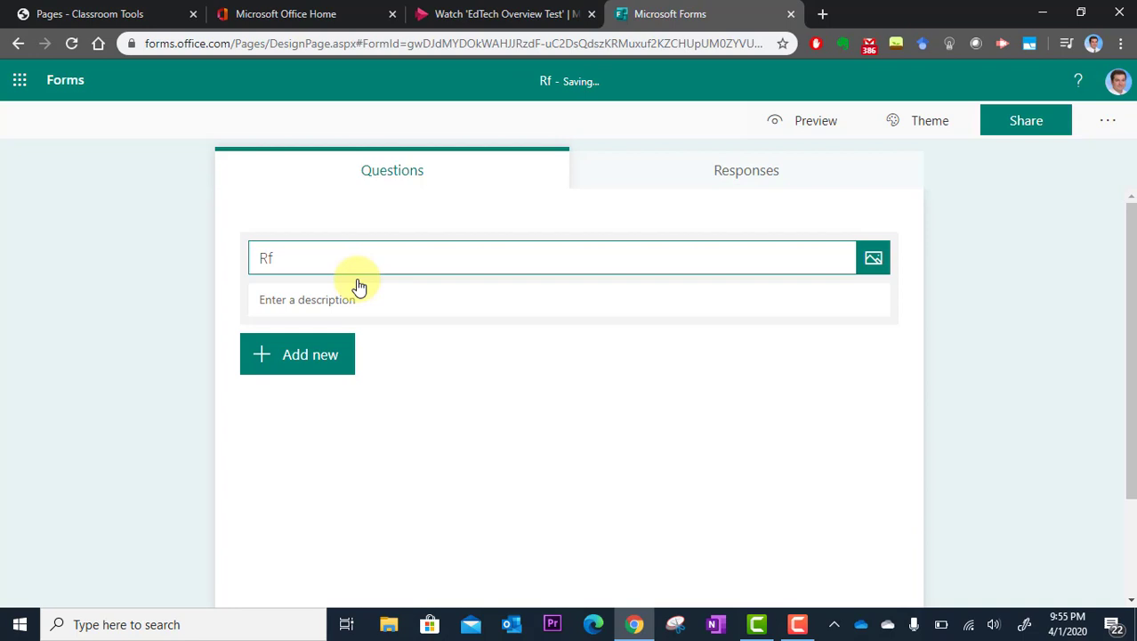
key(BackSpace)
text(eflection for )
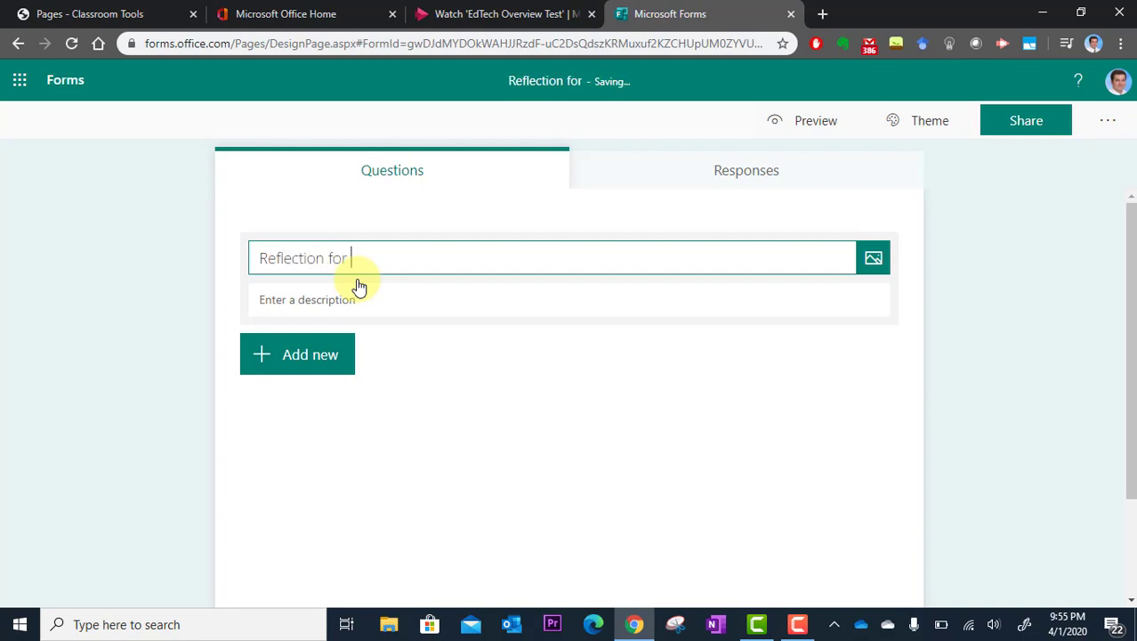
text(Edt)
key(BackSpace)
text(T)
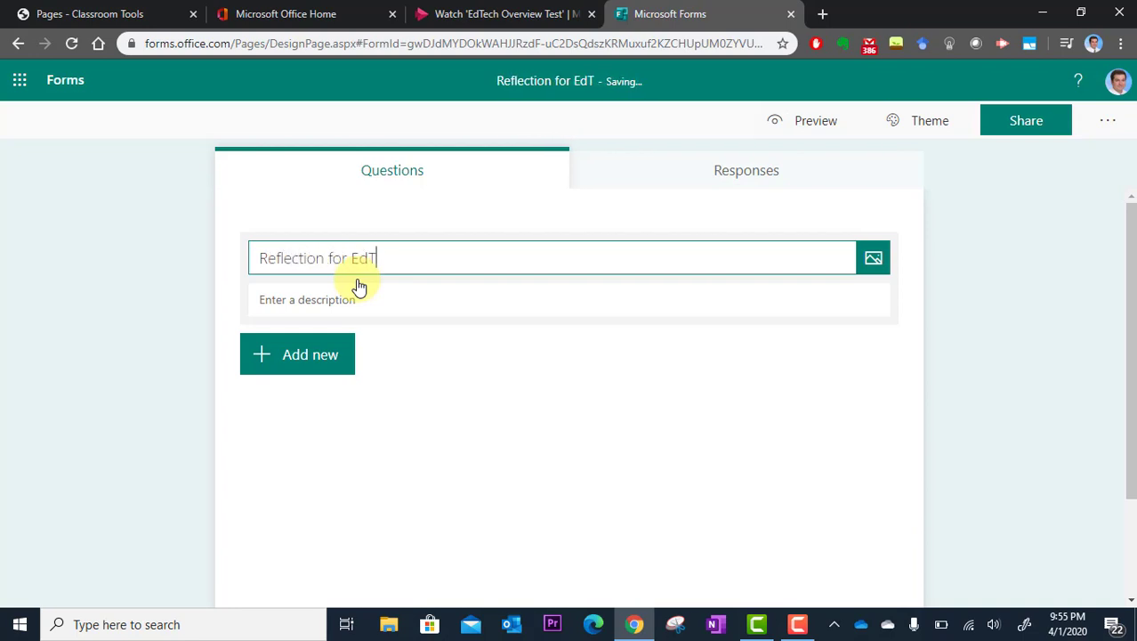
text(ech)
key(BackSpace)
text(ch )
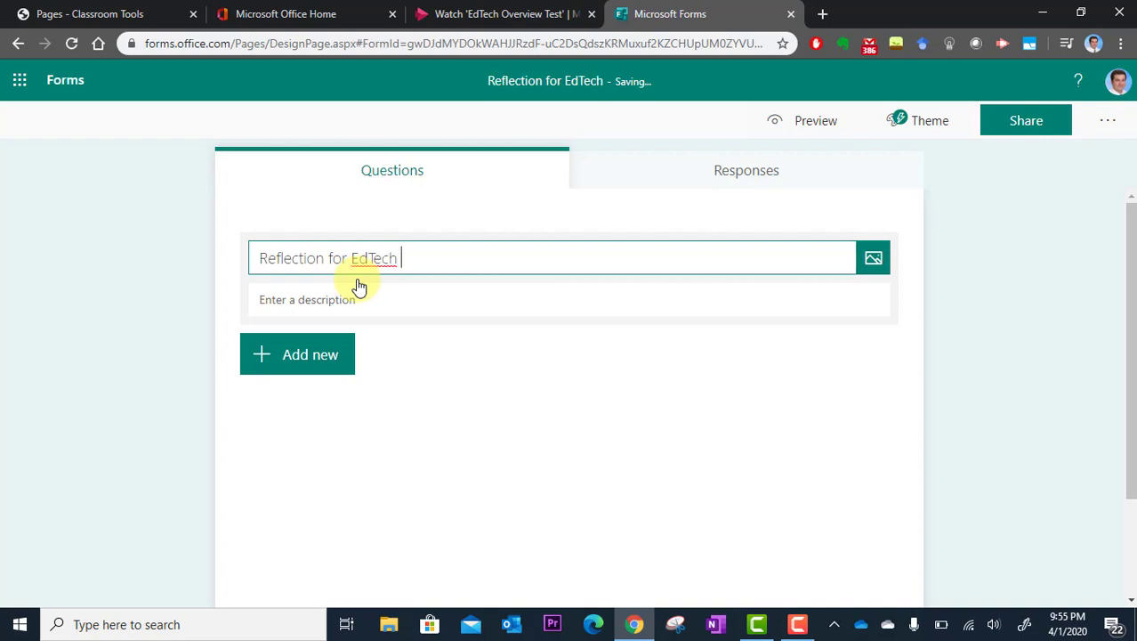
text(Video)
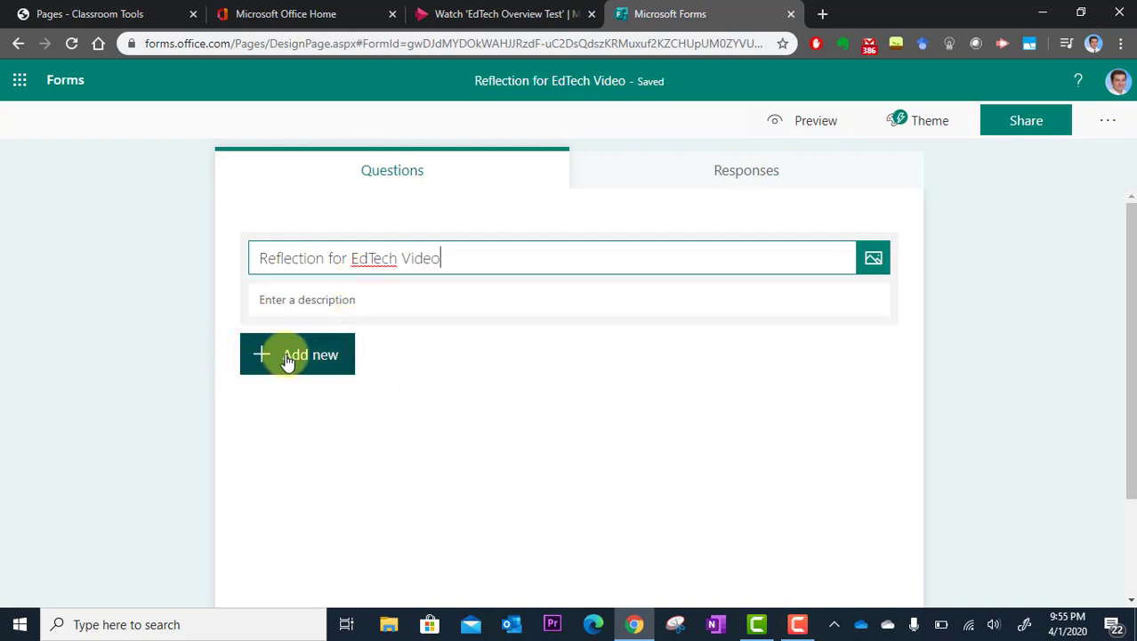
- Add a required text question reading "Do you find this website to be useful?"
click(300, 358)
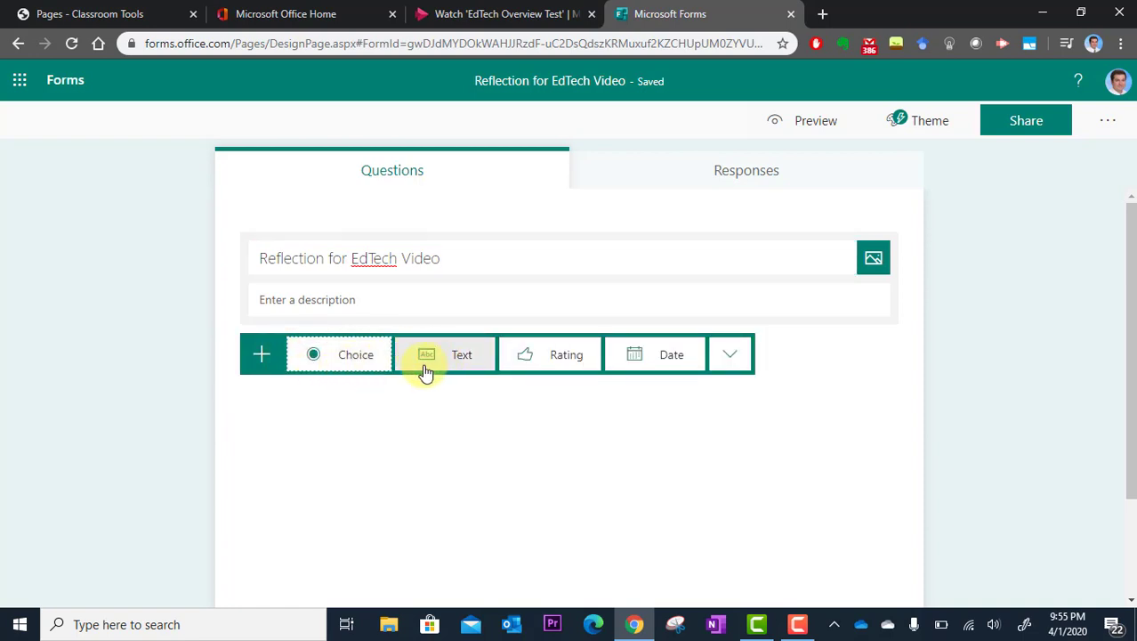
click(474, 366)
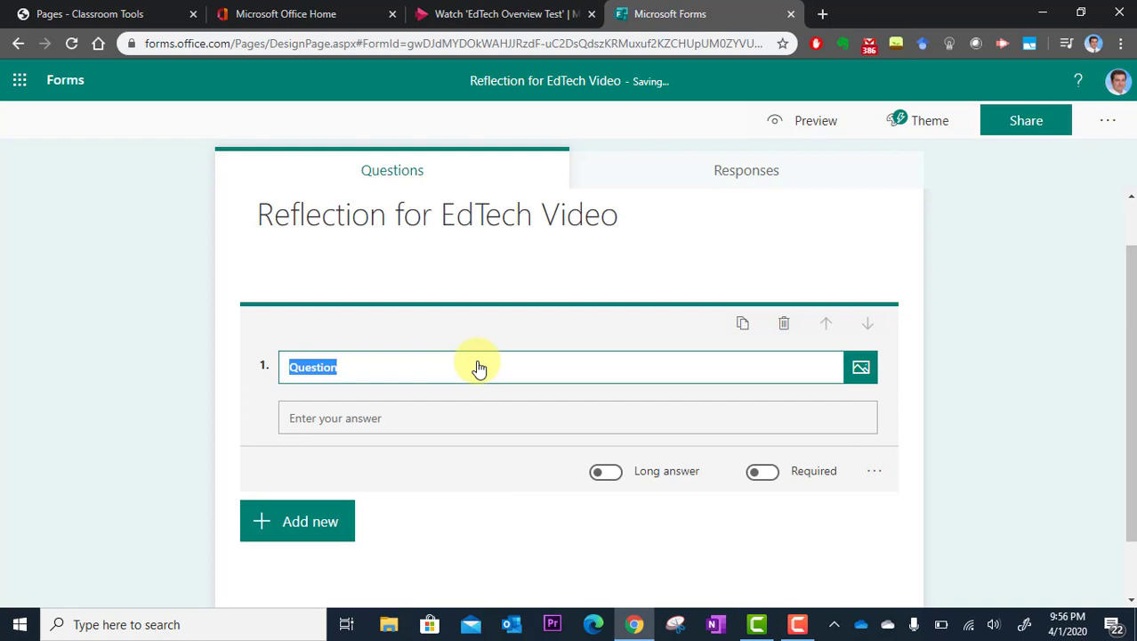
text(Do)
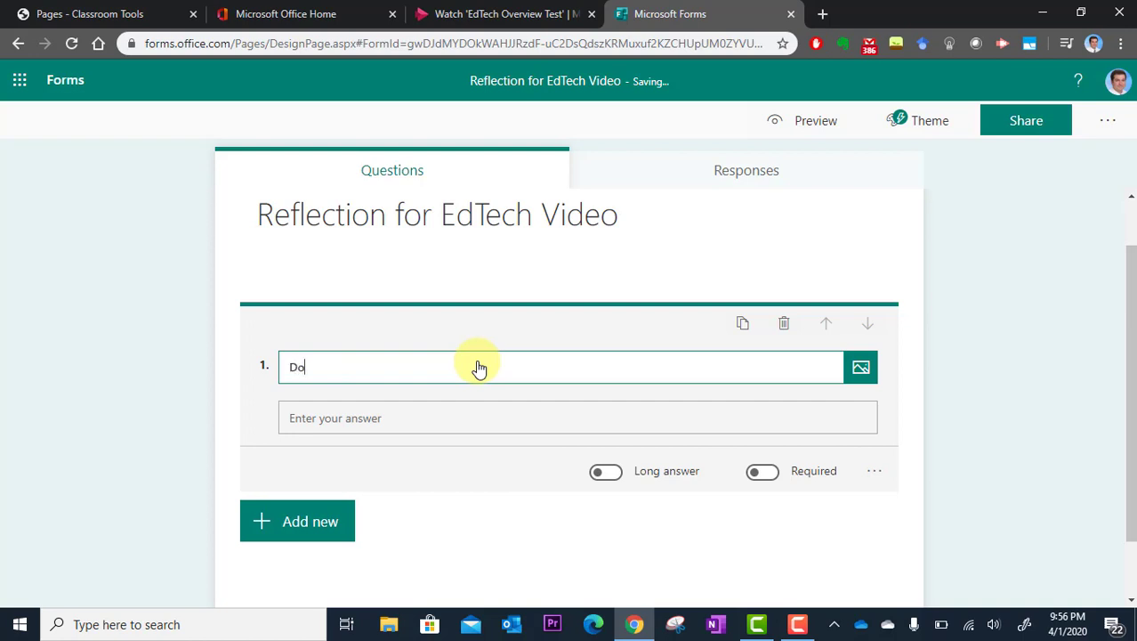
text( you find this website)
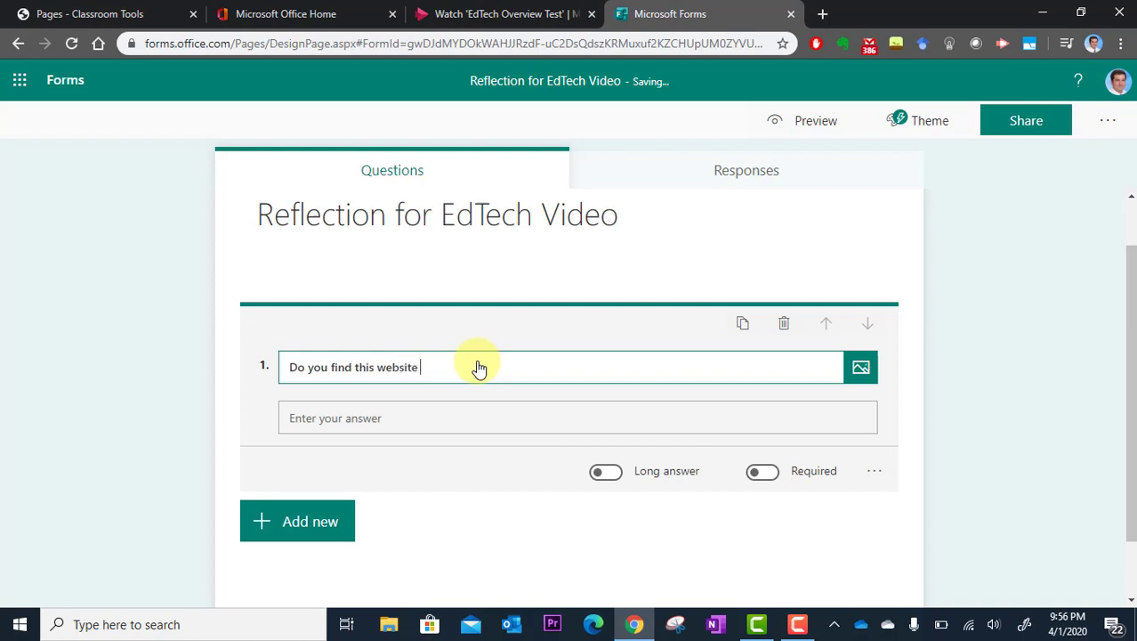
text( to be use)
click(765, 473)
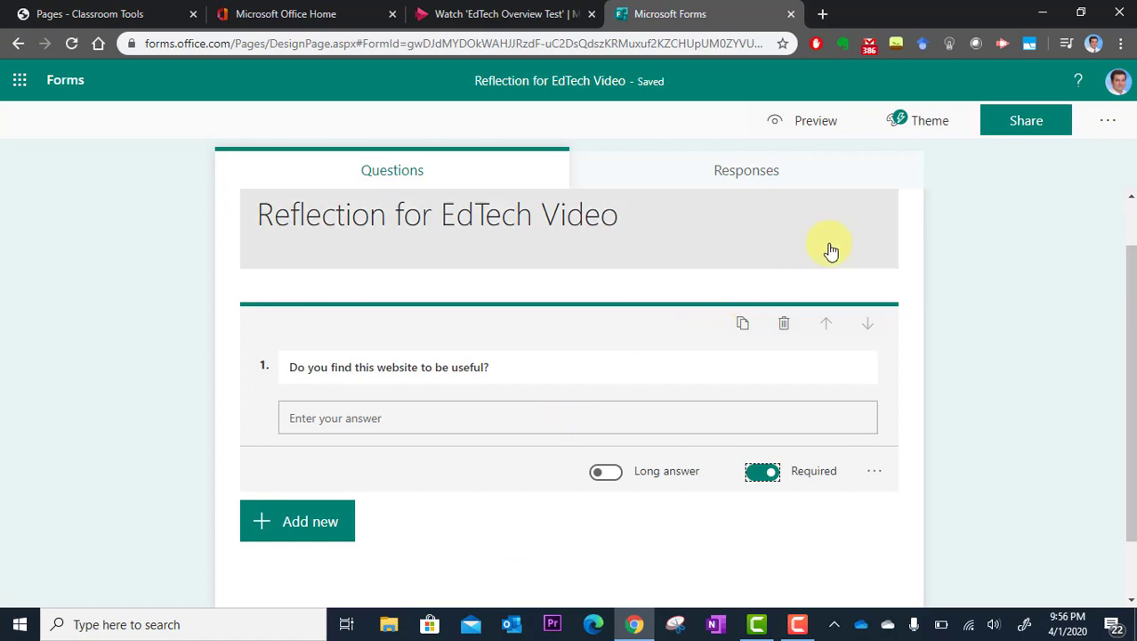
- Preview the form, try the answer "Yes" in the first question, and return to editing
click(802, 126)
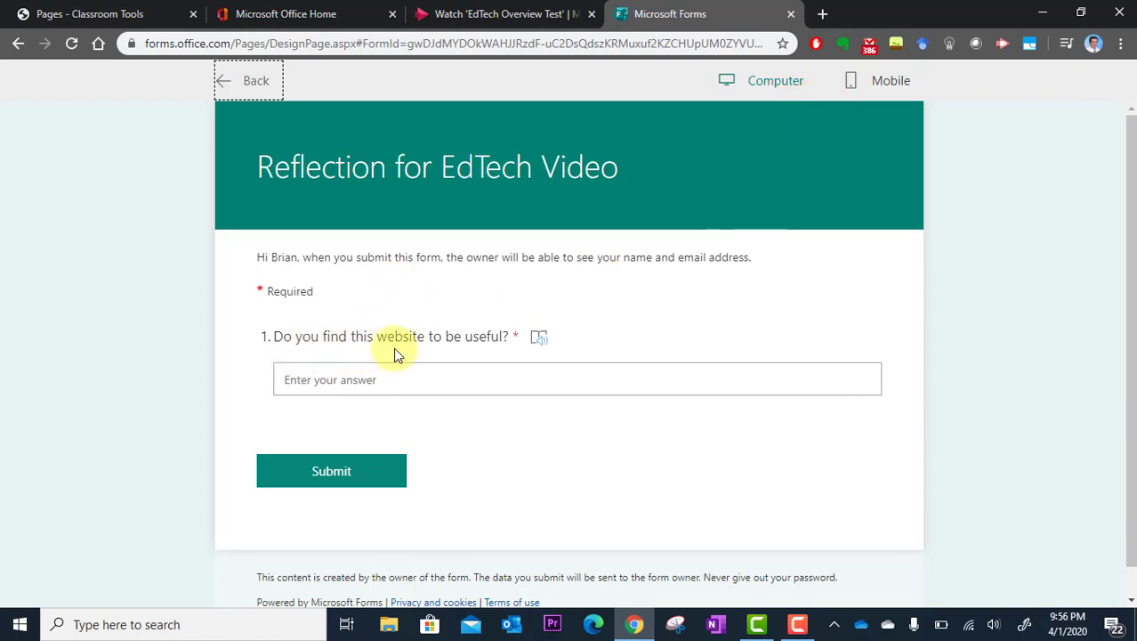
click(379, 383)
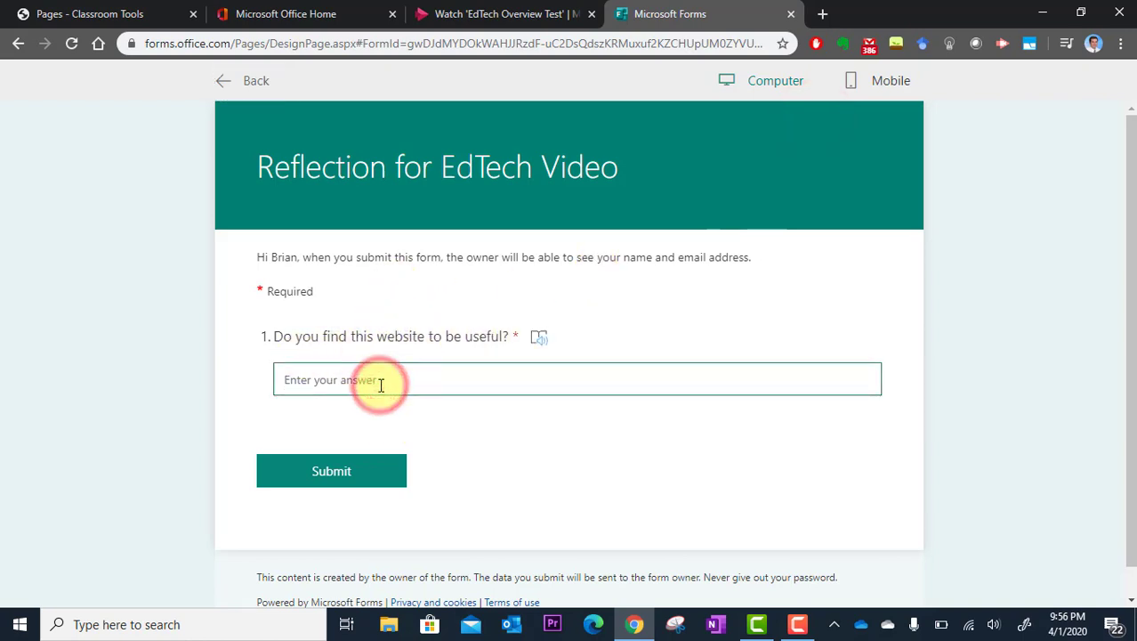
text(Yes)
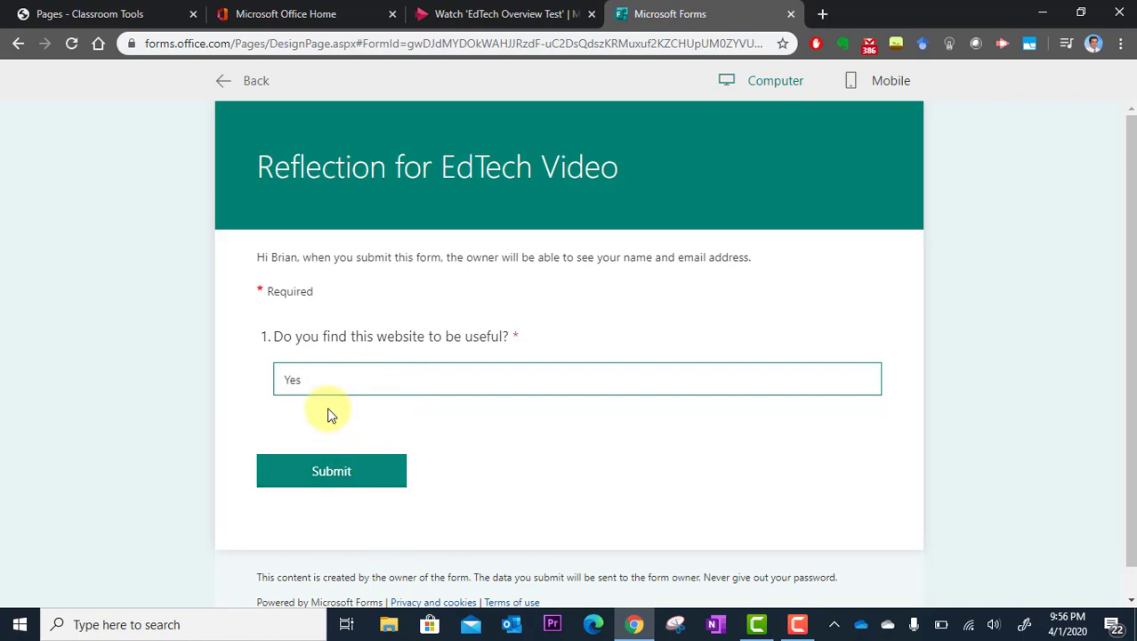
click(229, 82)
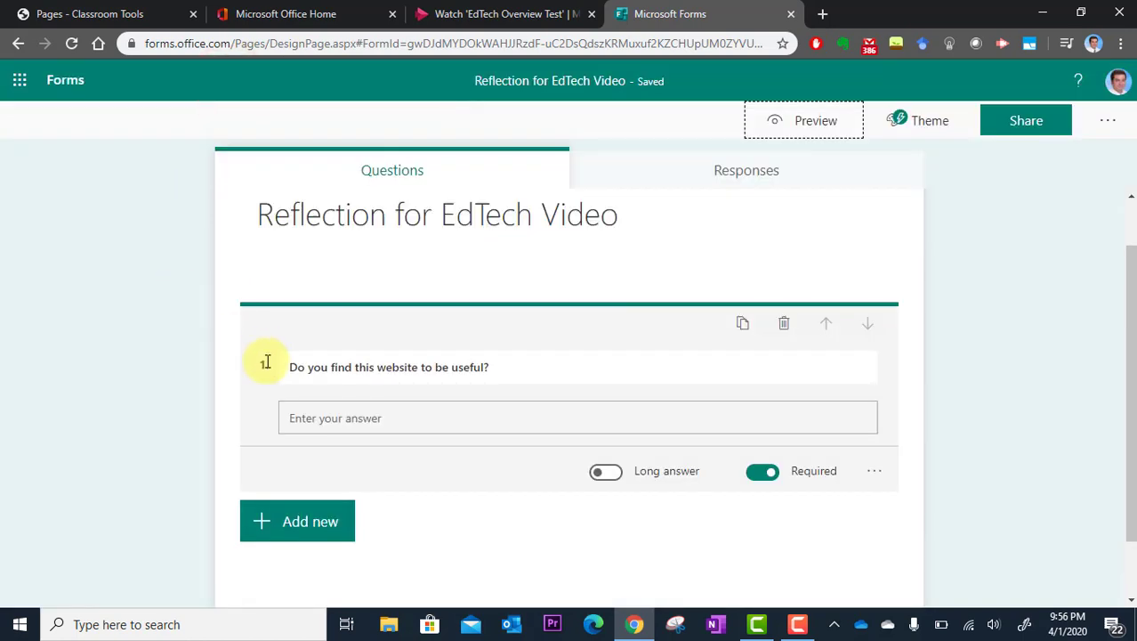
- Add a second text question reading "Explain why or why not?" and allow a long answer
click(338, 366)
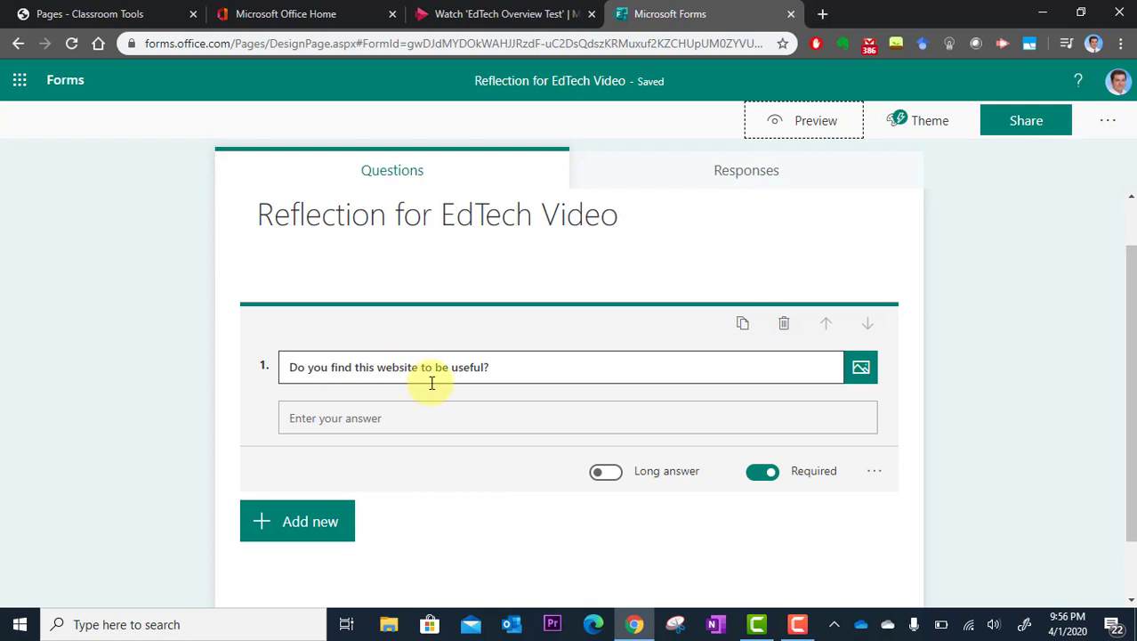
click(277, 525)
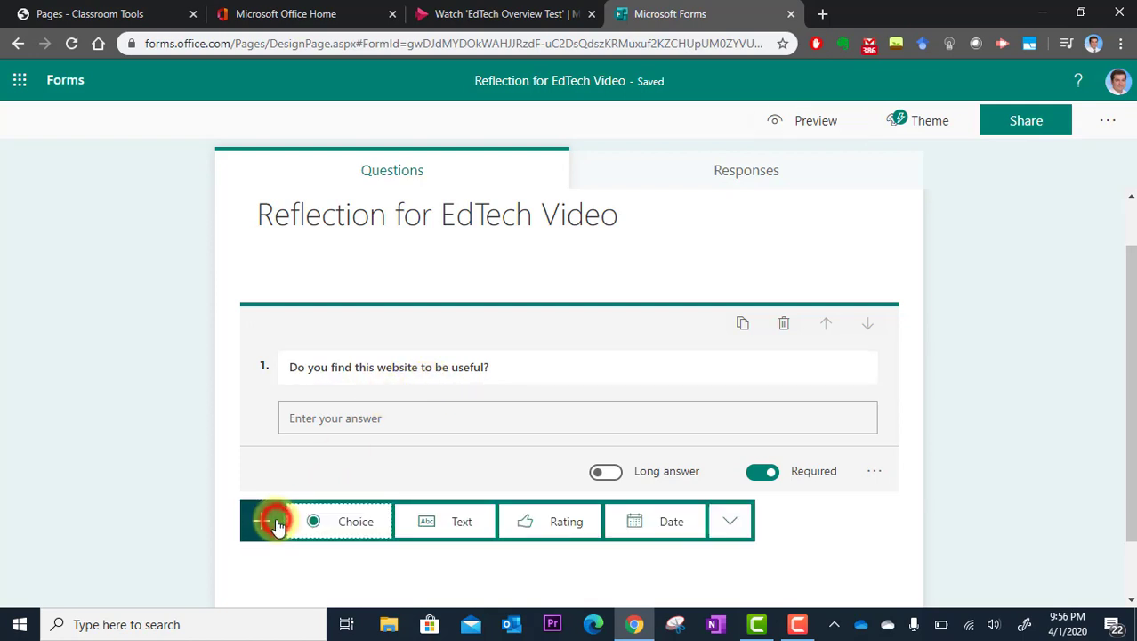
click(424, 527)
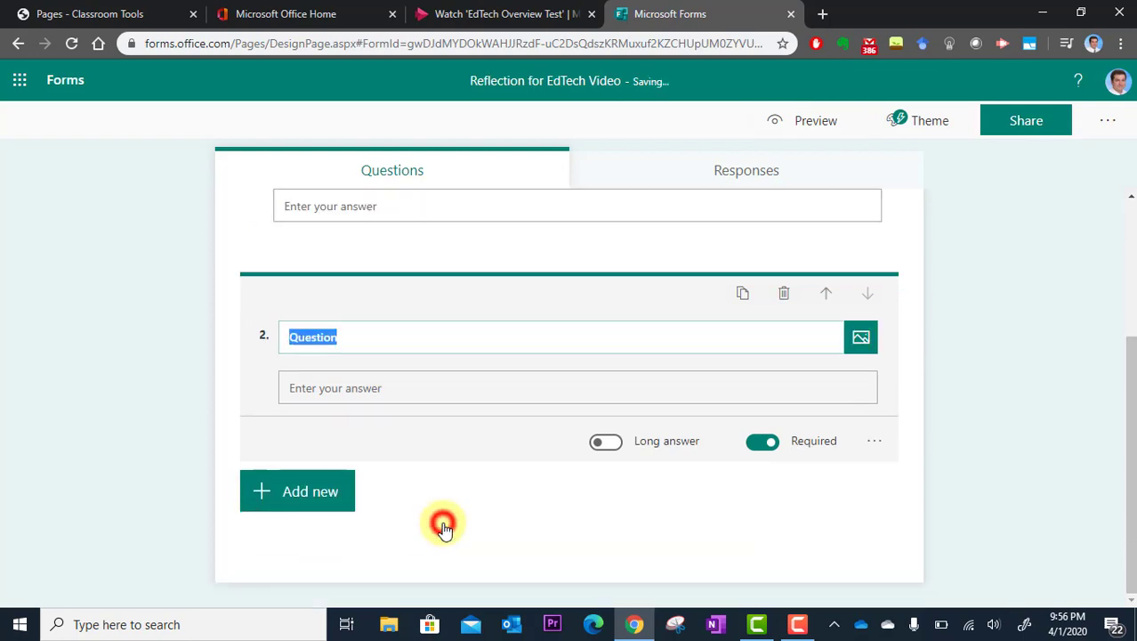
click(445, 331)
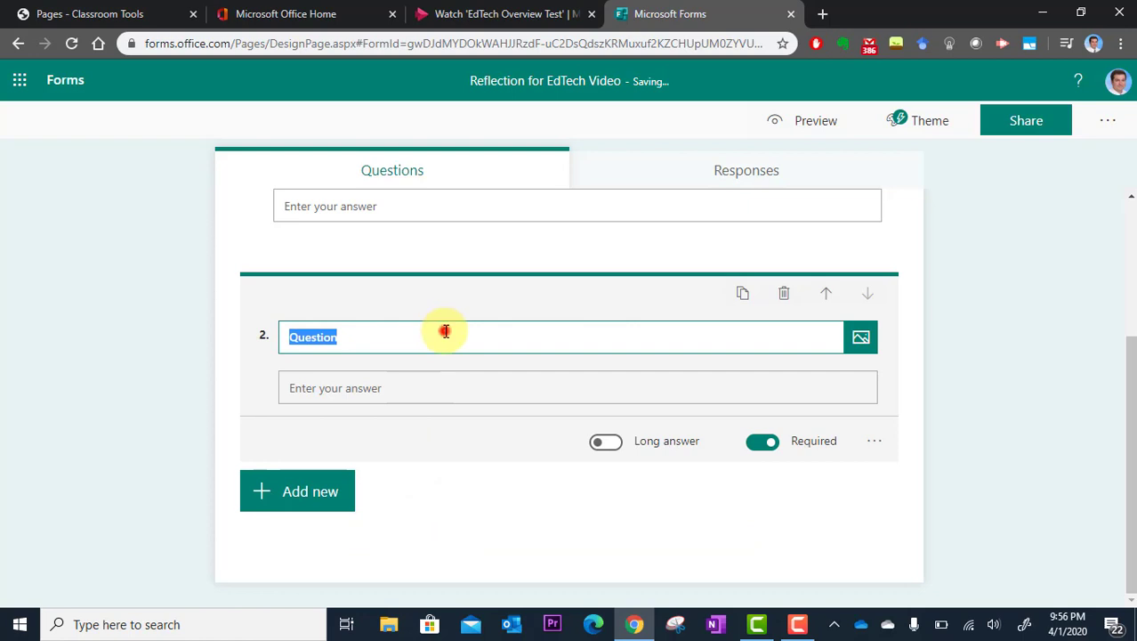
key(BackSpace)
key(BackSpace)
key(BackSpace)
key(BackSpace)
key(BackSpace)
key(BackSpace)
key(BackSpace)
key(BackSpace)
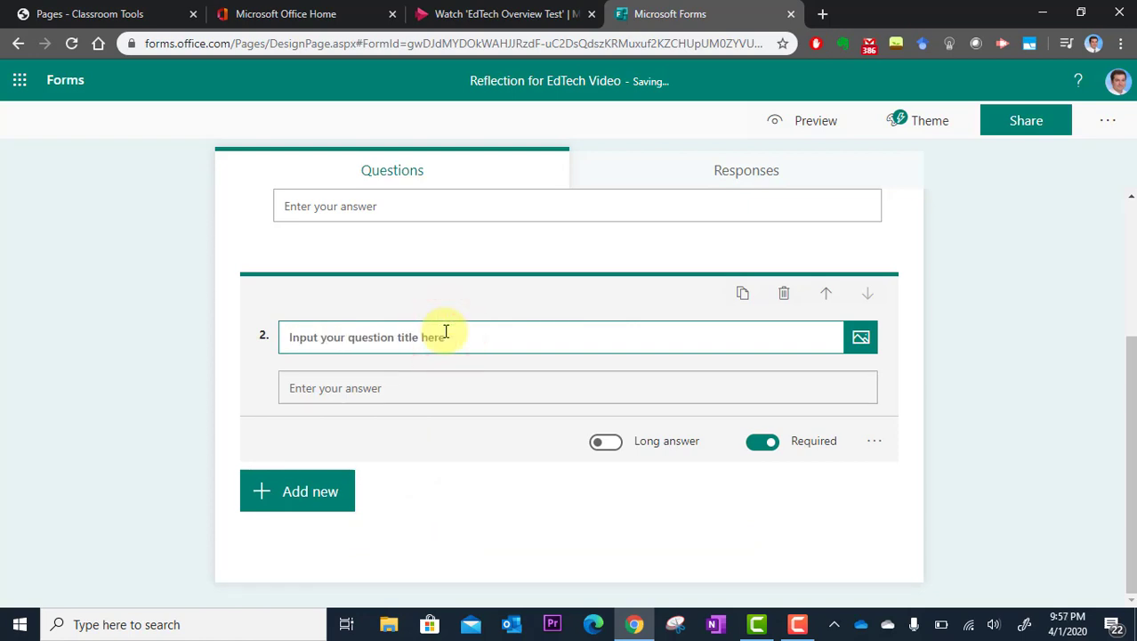
text(Expl)
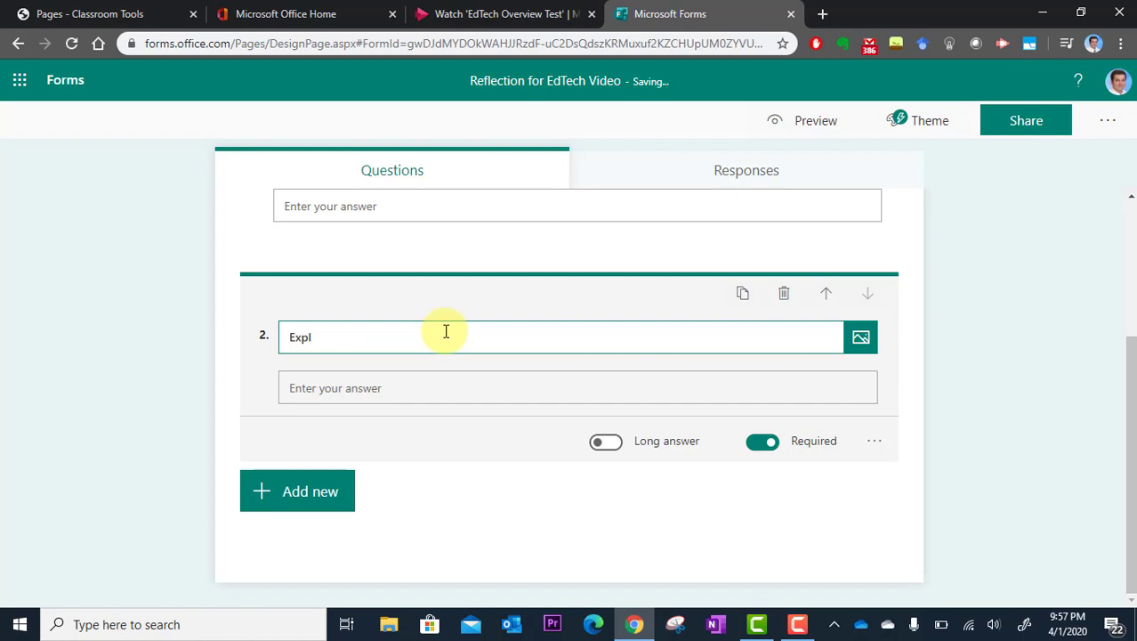
text(ain why or why no)
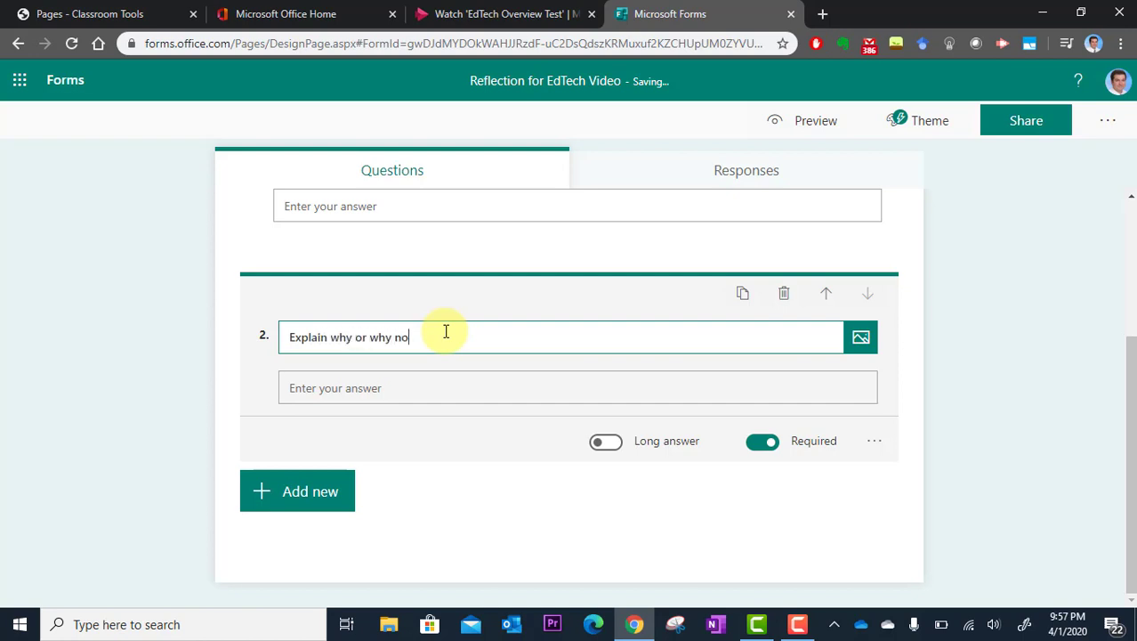
click(611, 448)
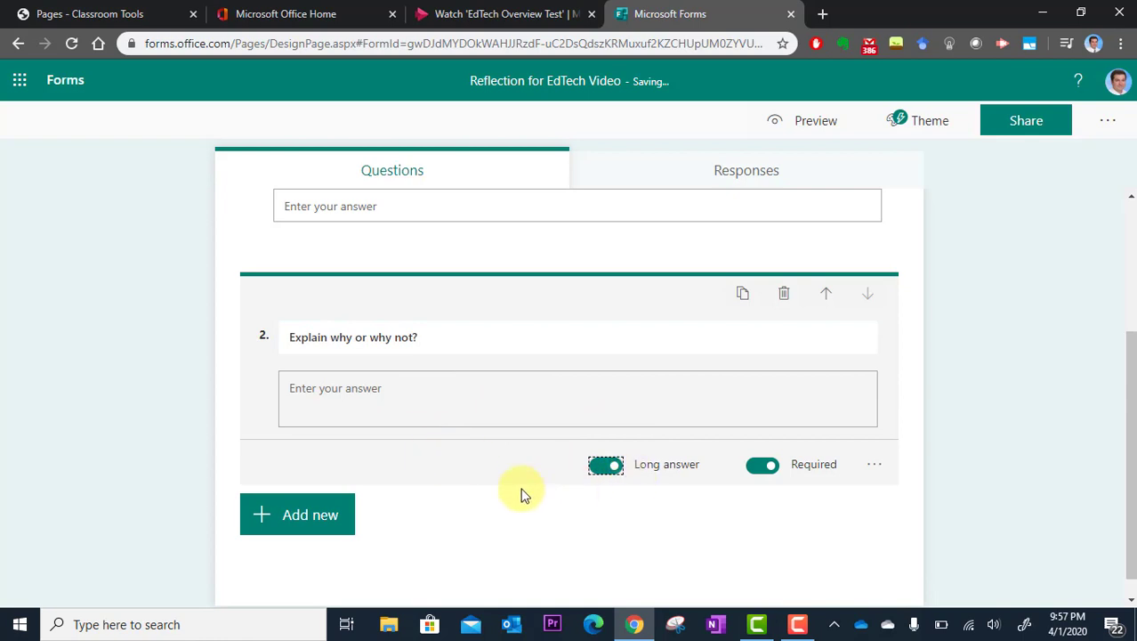
- Preview the form with both questions down to its end and return to editing
click(953, 261)
click(807, 119)
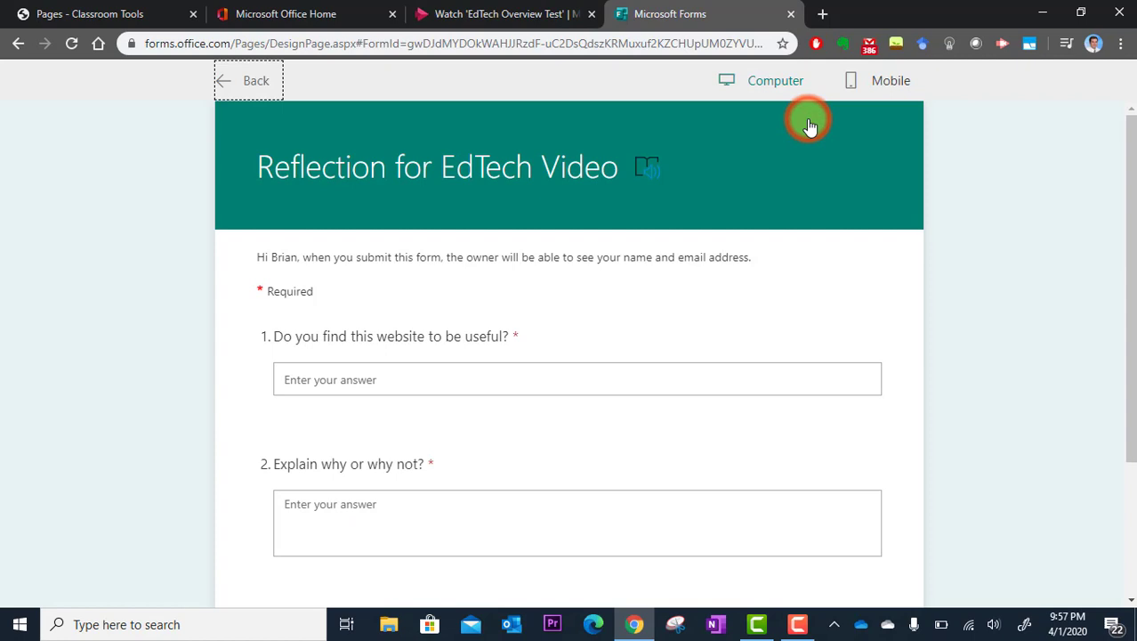
scroll(621, 303, down, 1)
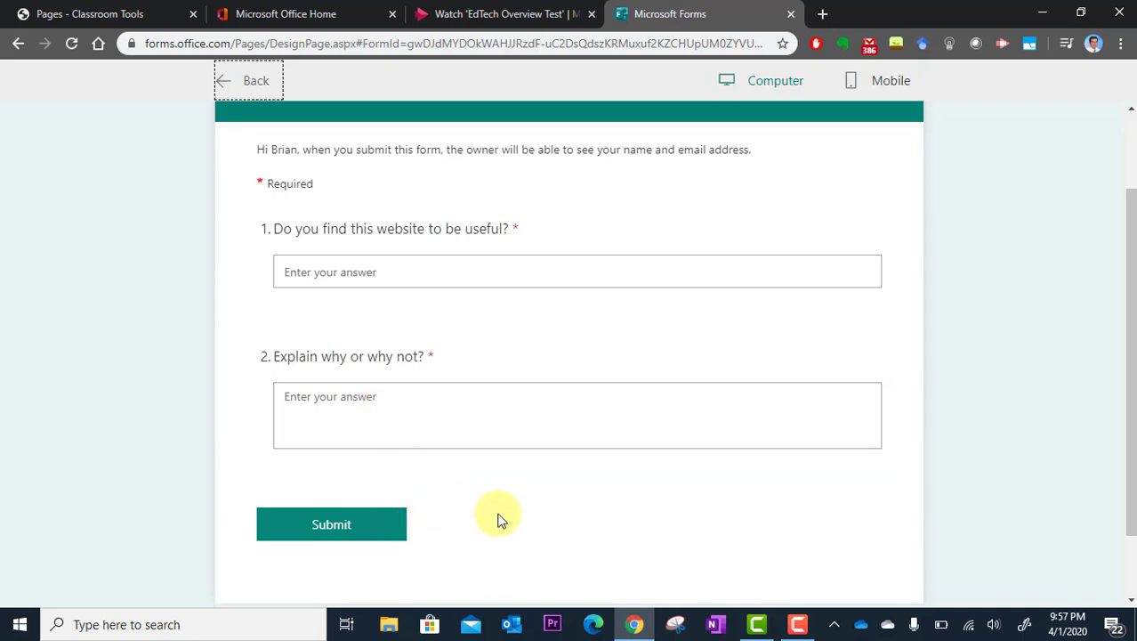
click(254, 82)
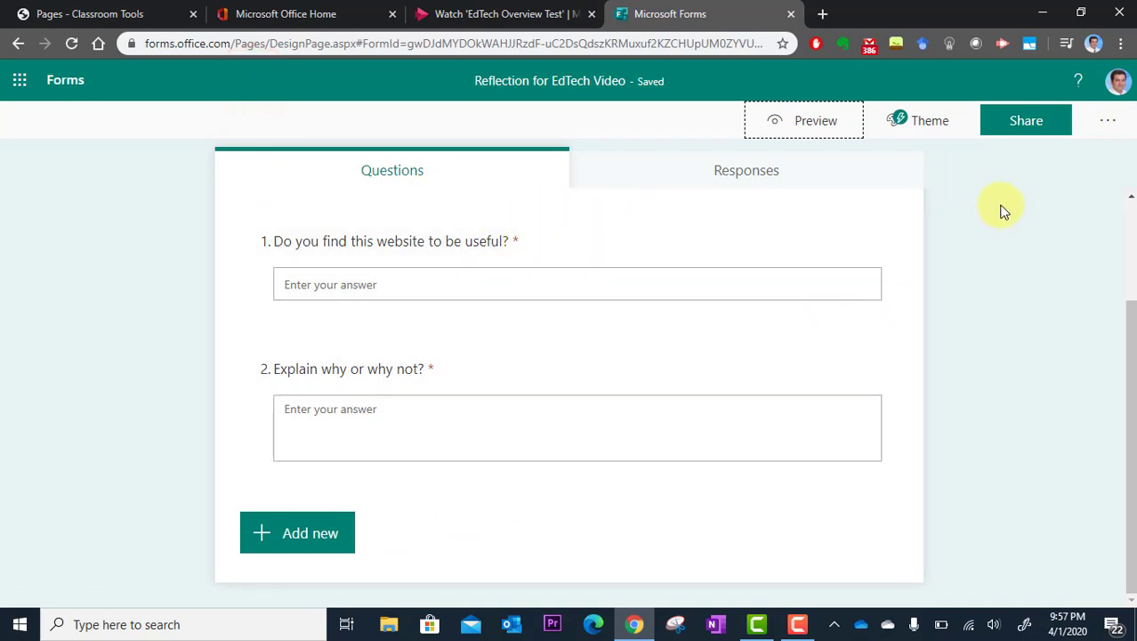
- Open the form's sharing options, allow anyone with the link to respond, and copy the response link
click(1058, 126)
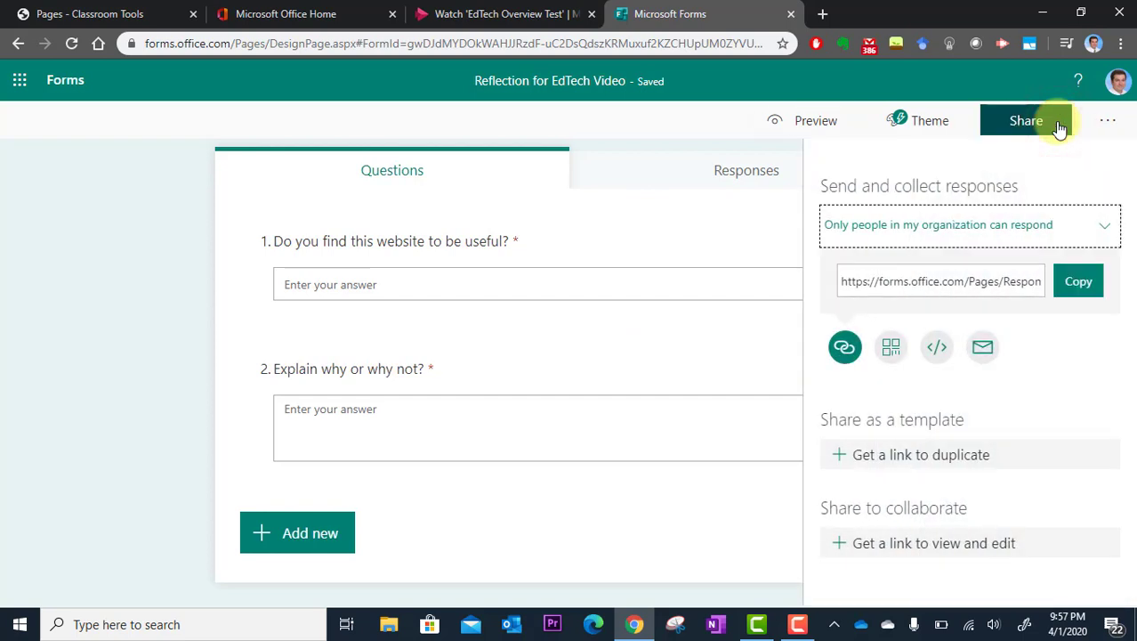
click(1104, 227)
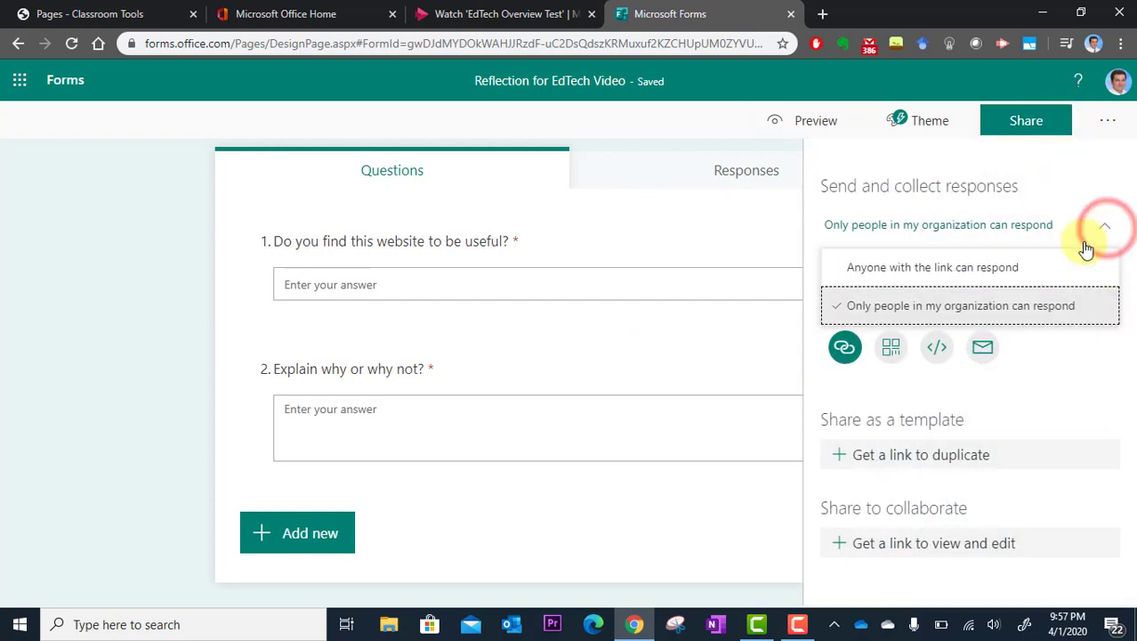
click(1026, 272)
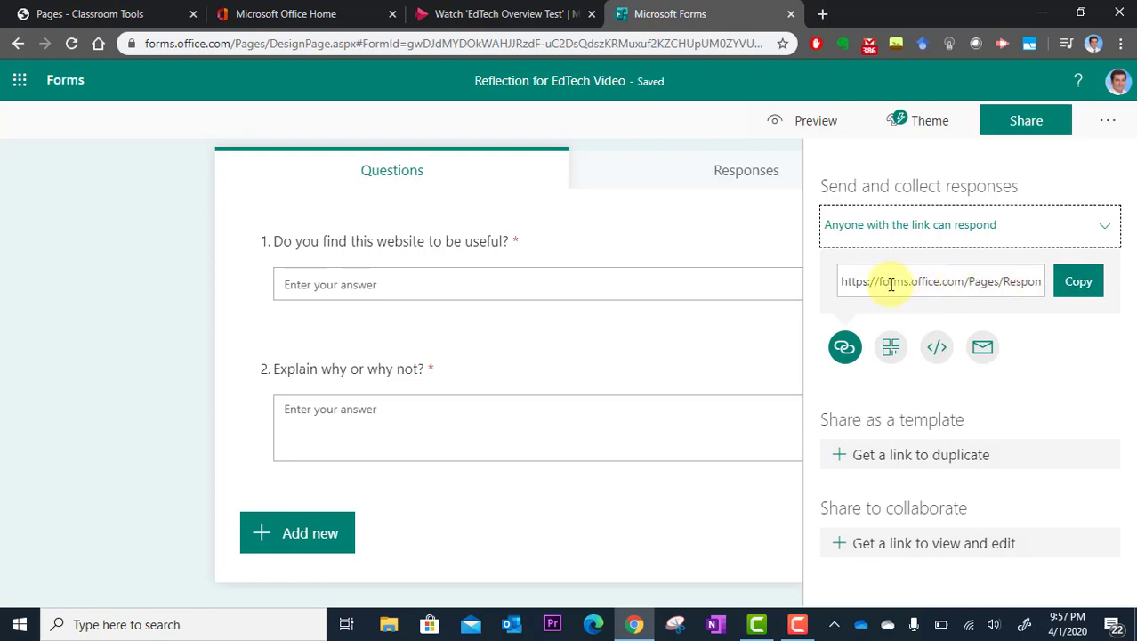
click(1073, 283)
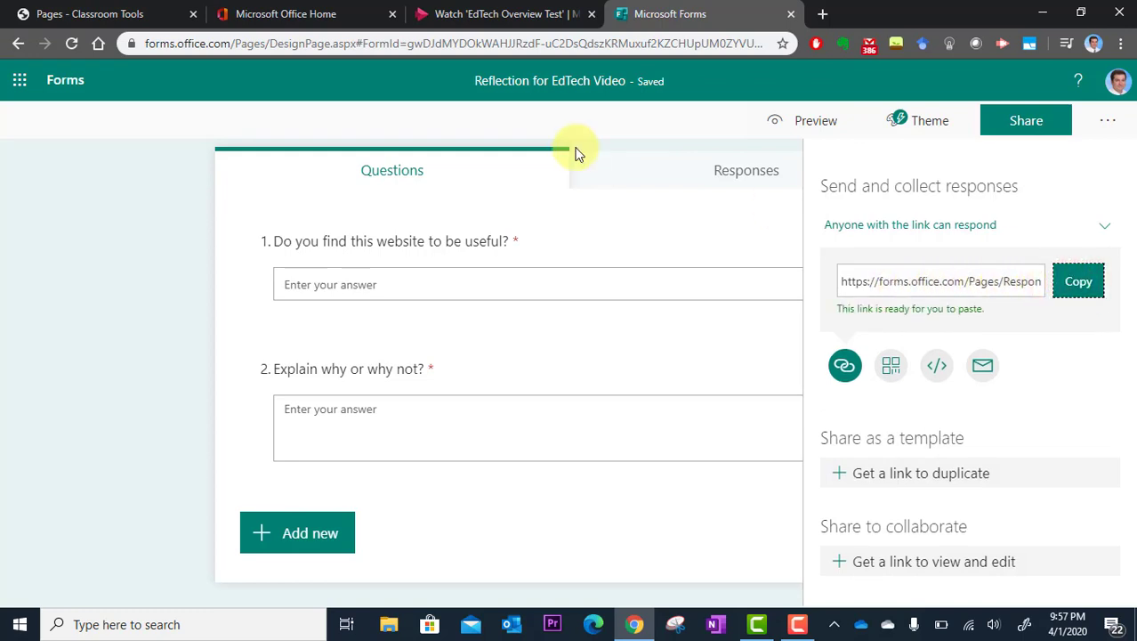
- Switch to the EdTech Overview Test video in Microsoft Stream and add the copied form link to its timeline at 0:31, named "Feedback"
click(506, 15)
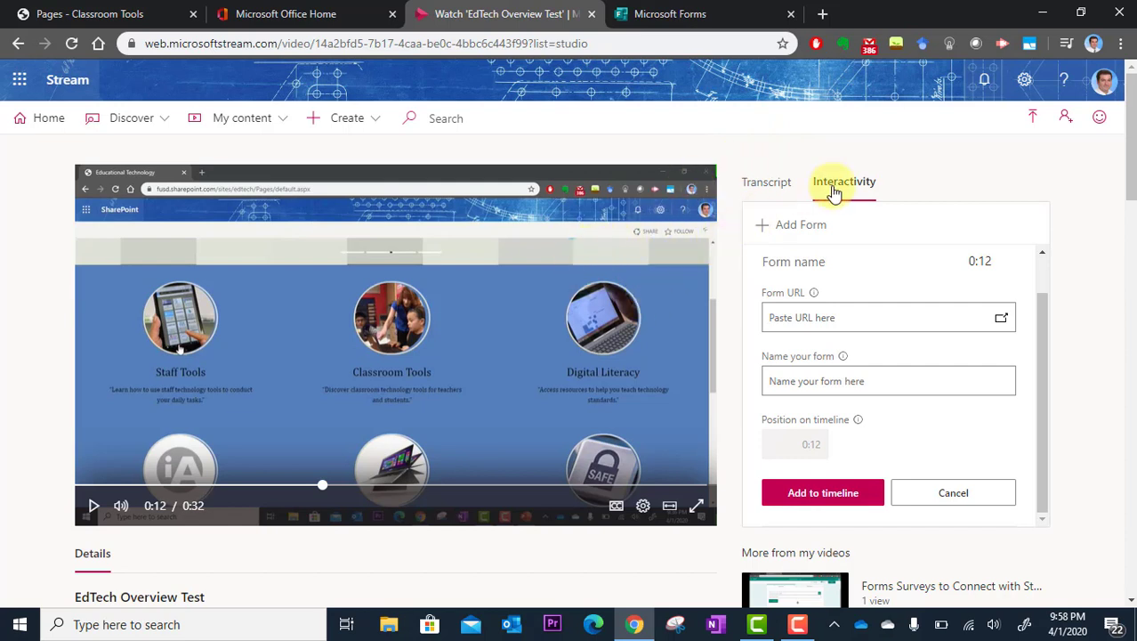
click(844, 321)
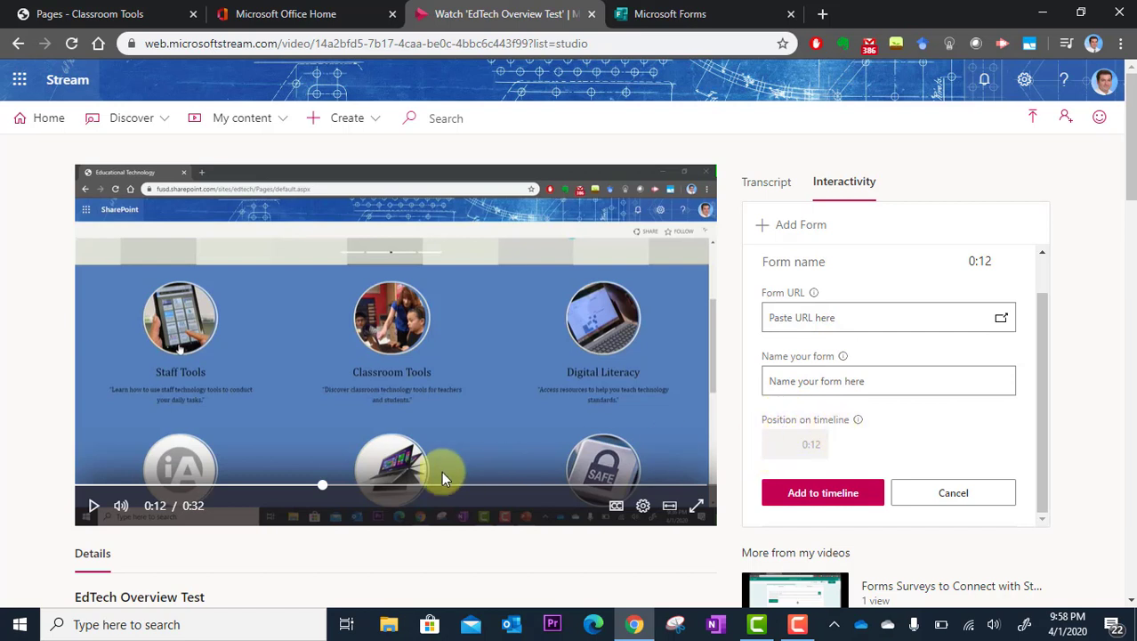
drag(325, 488, 704, 485)
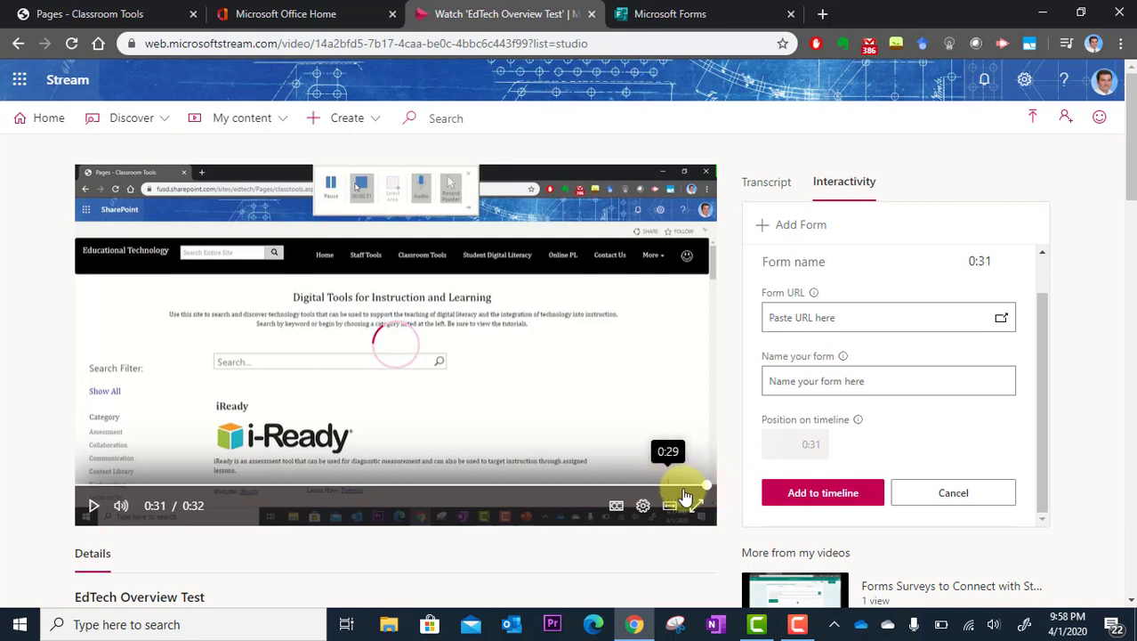
click(844, 320)
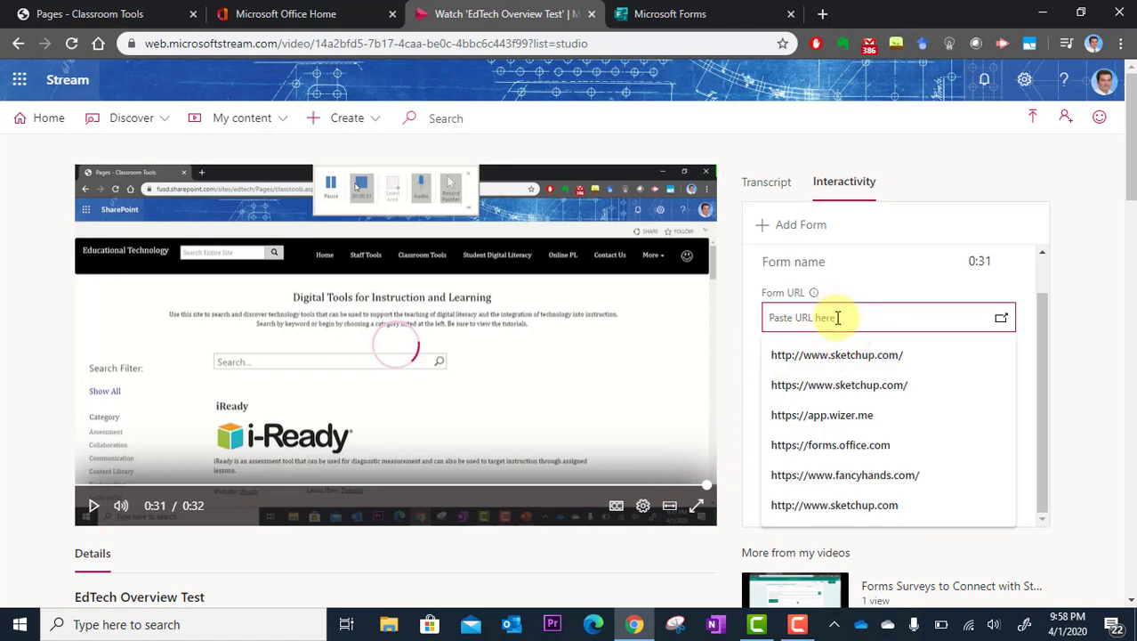
key(ctrl+v)
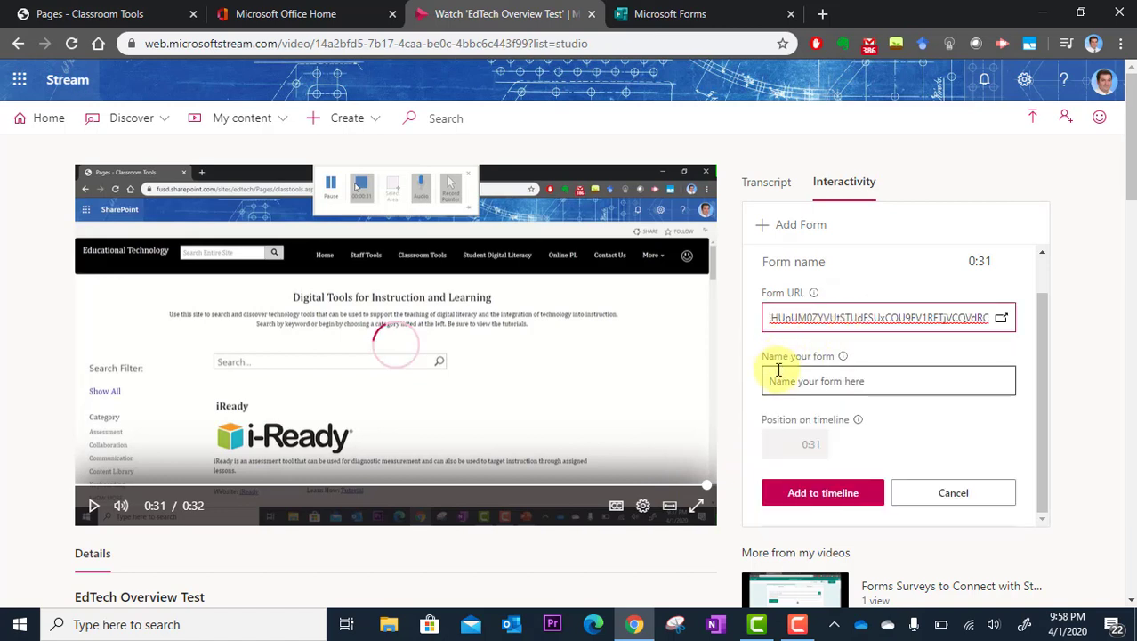
click(861, 385)
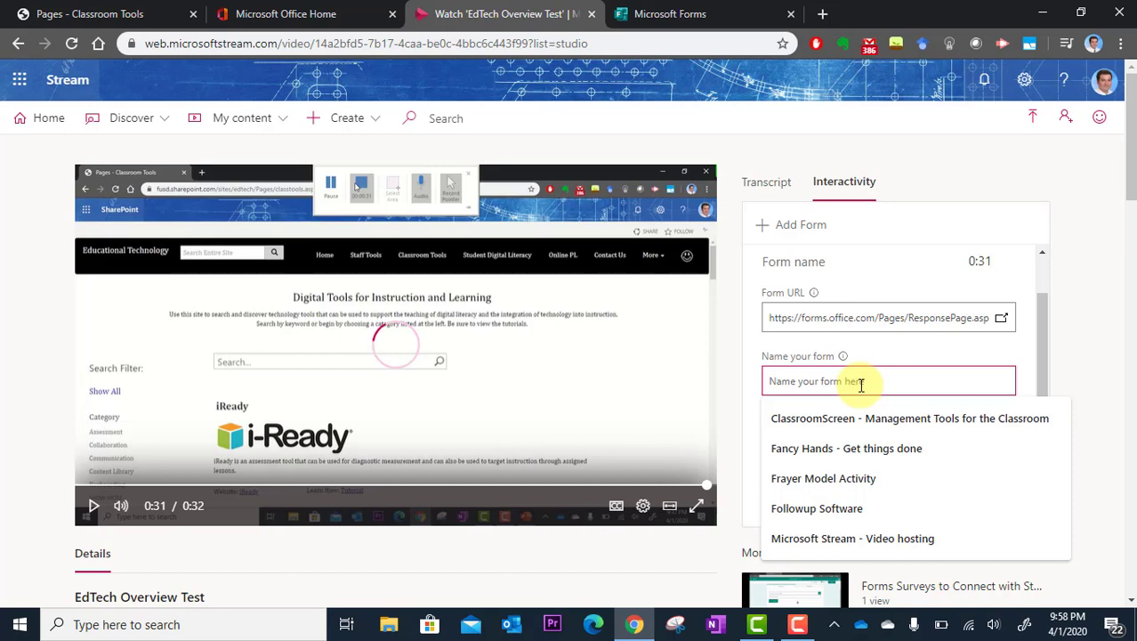
text(Feedback)
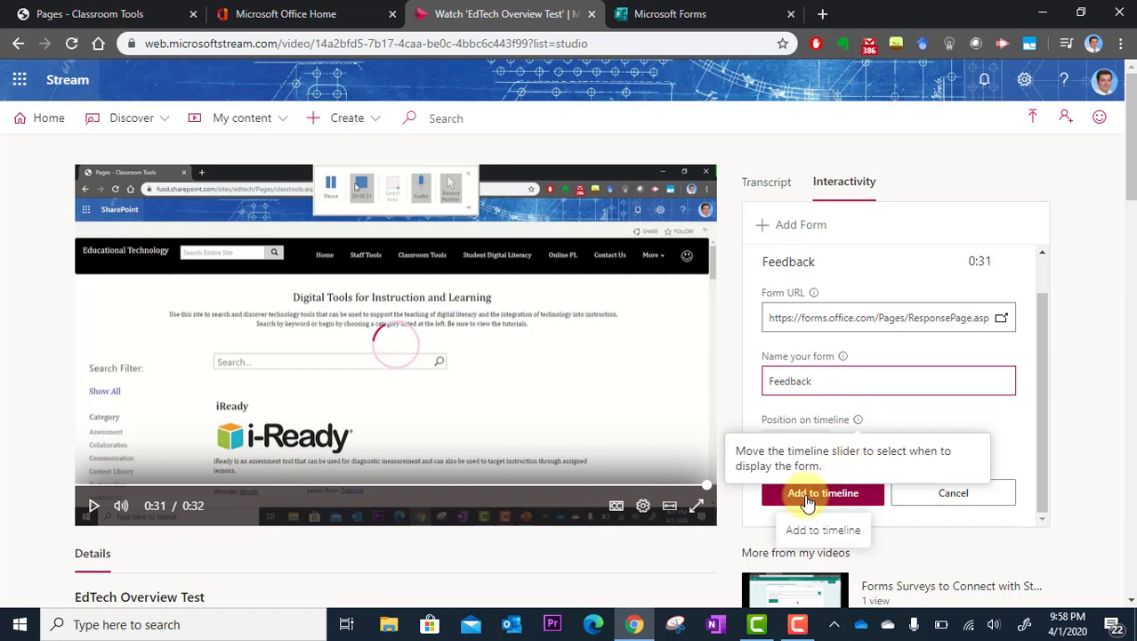
click(860, 496)
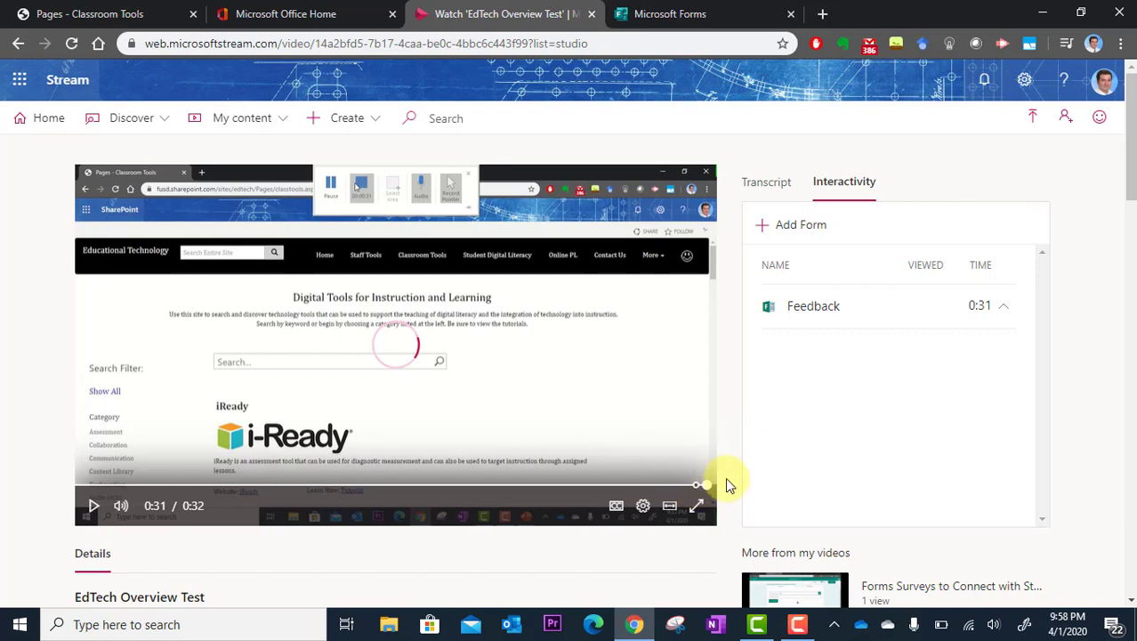
- Play the video from 0:28, submit the embedded form with the answers "Yes" and "I love the resources.", and continue the video
drag(687, 495, 644, 498)
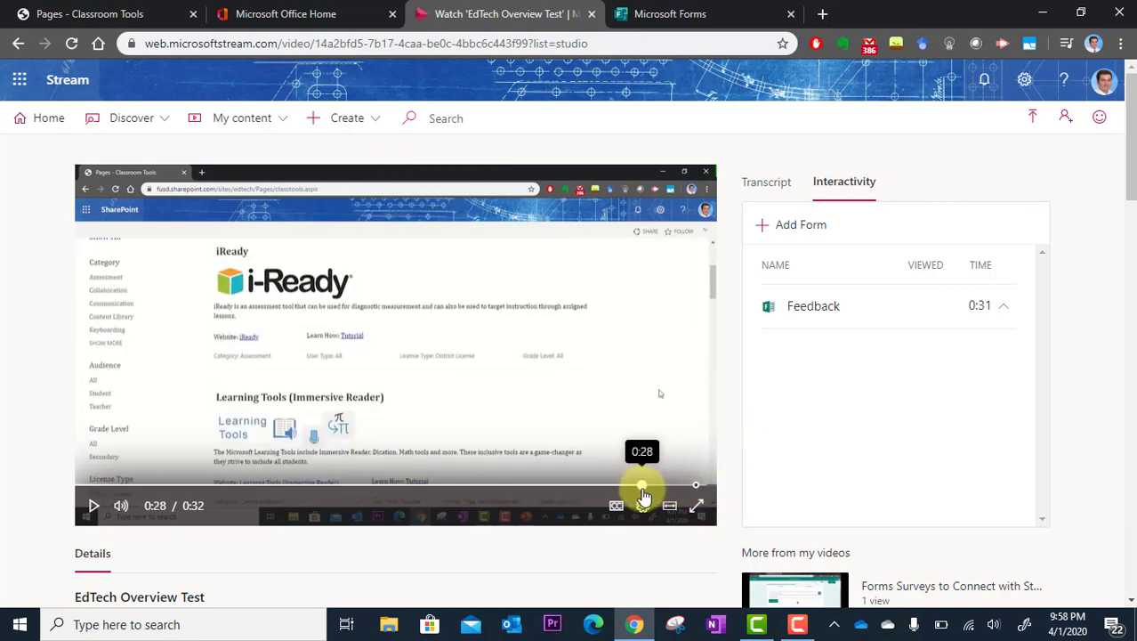
click(93, 505)
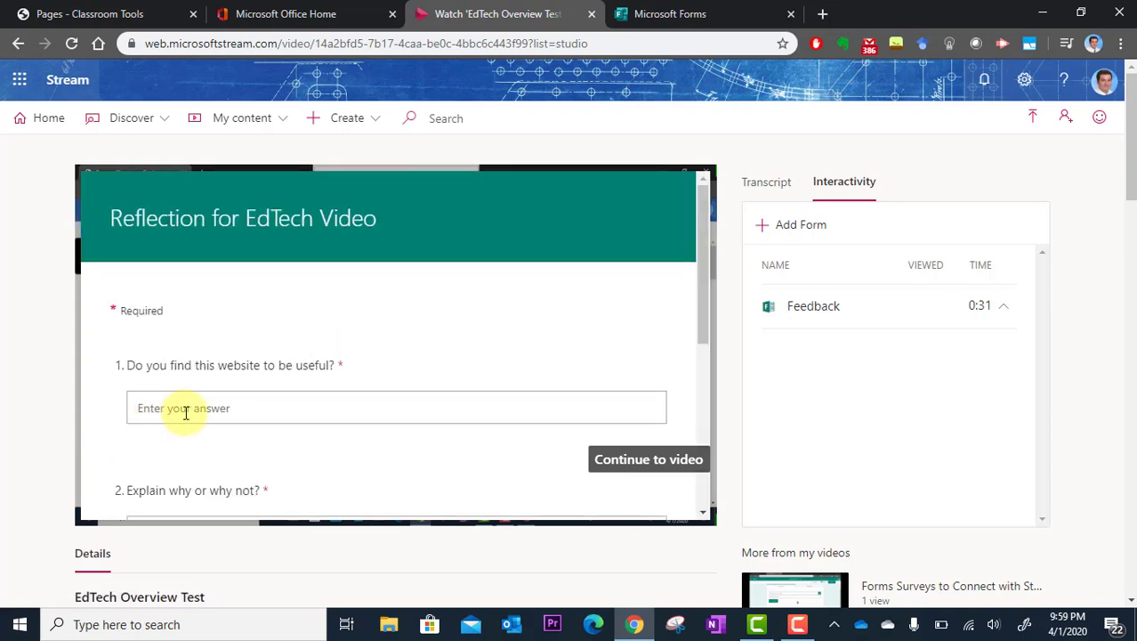
click(219, 407)
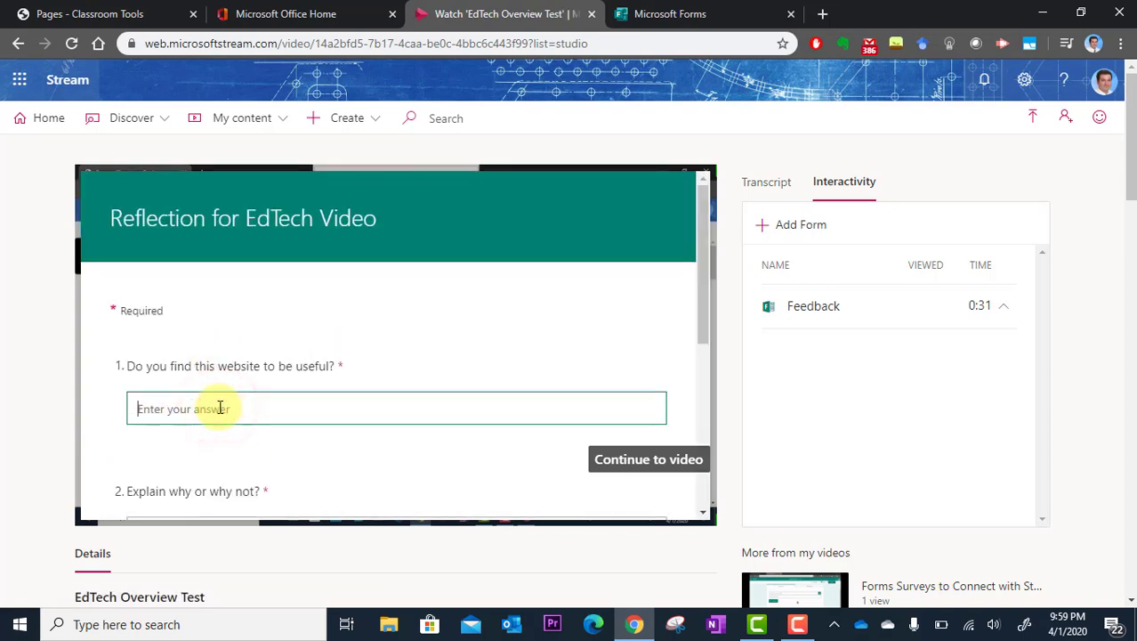
text(Yes)
scroll(220, 405, down, 2)
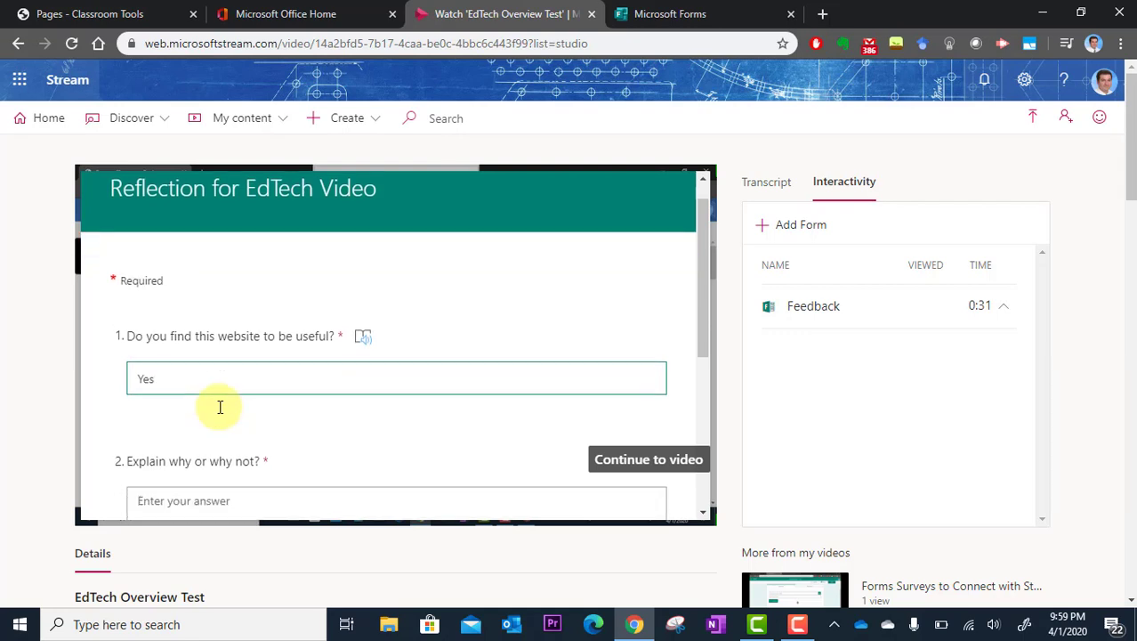
click(244, 386)
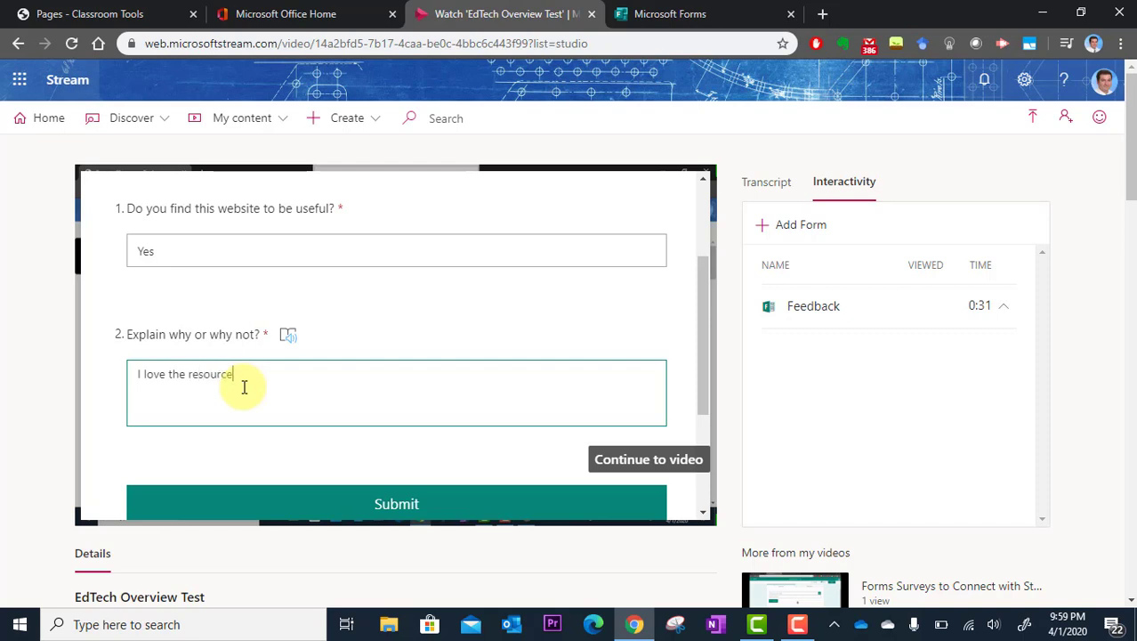
scroll(243, 386, down, 1)
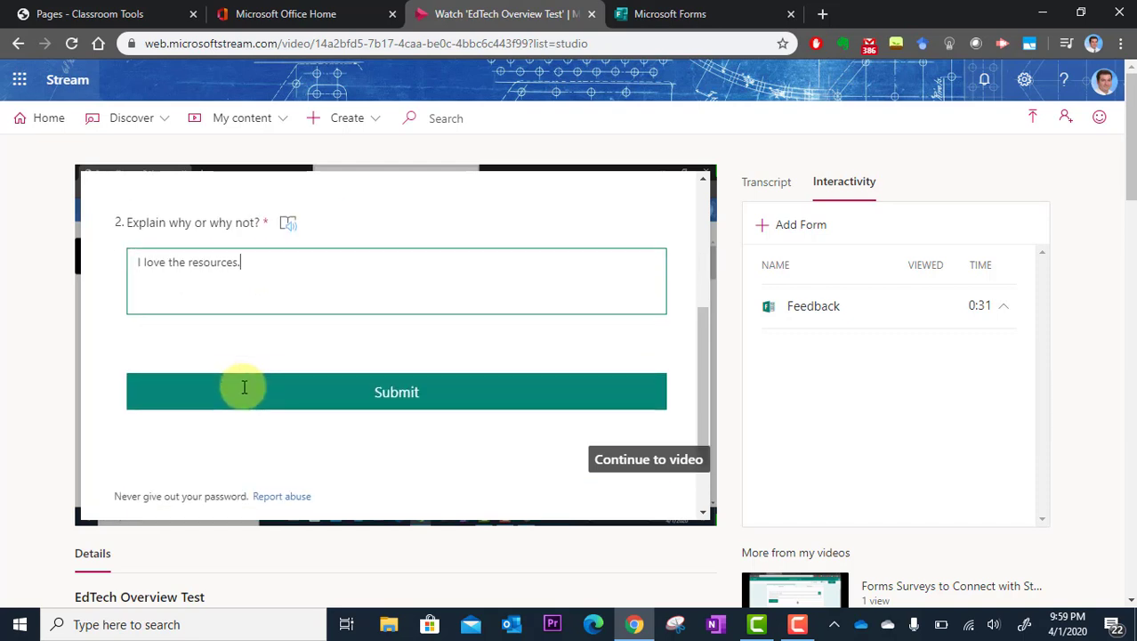
click(304, 402)
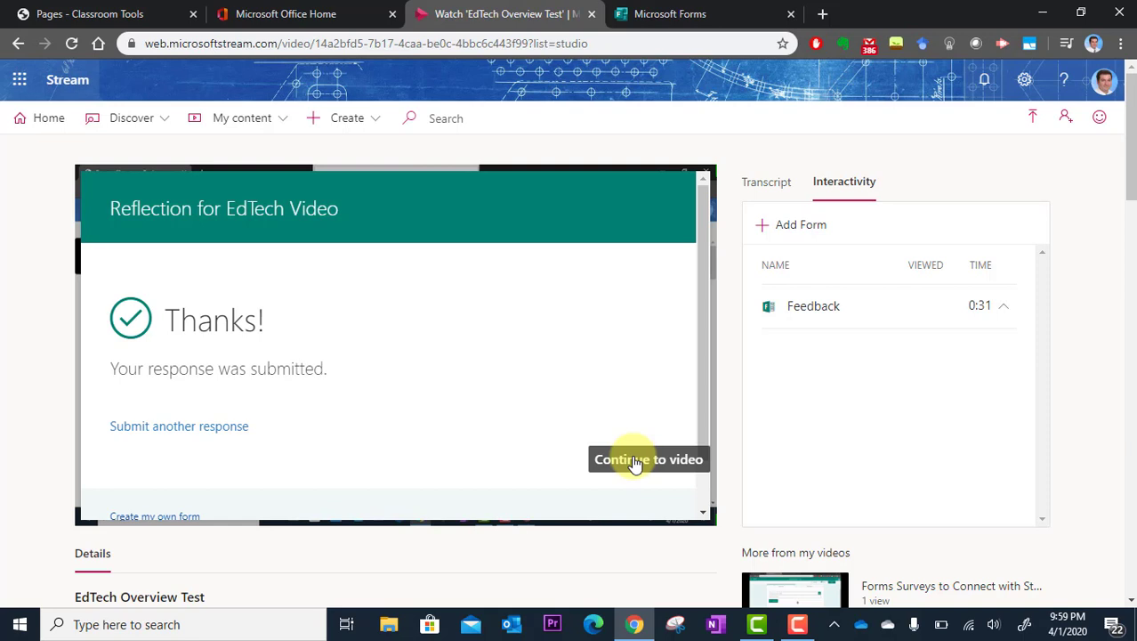
click(629, 462)
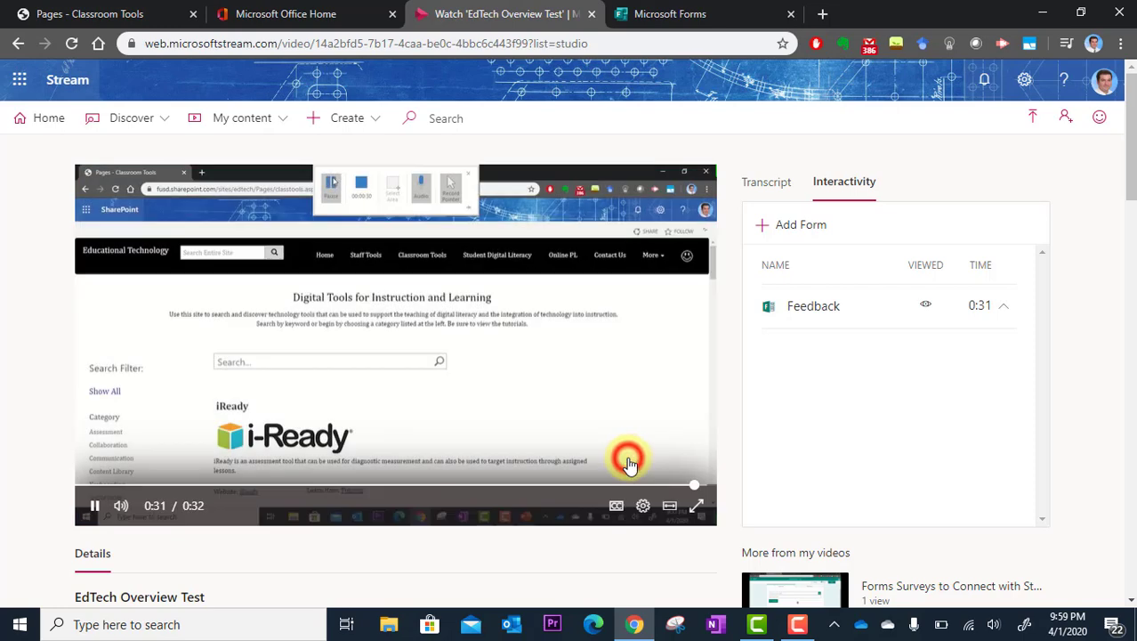